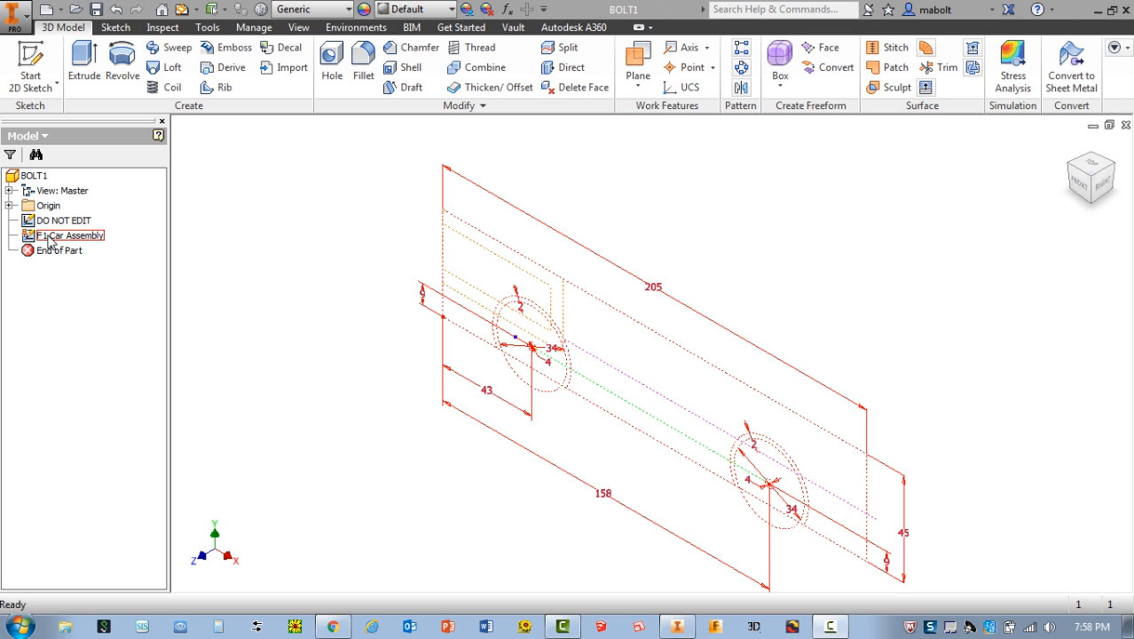
Open the F1 Car Assembly sketch for editing
{"action": "right_click", "coordinate": [50, 238]}
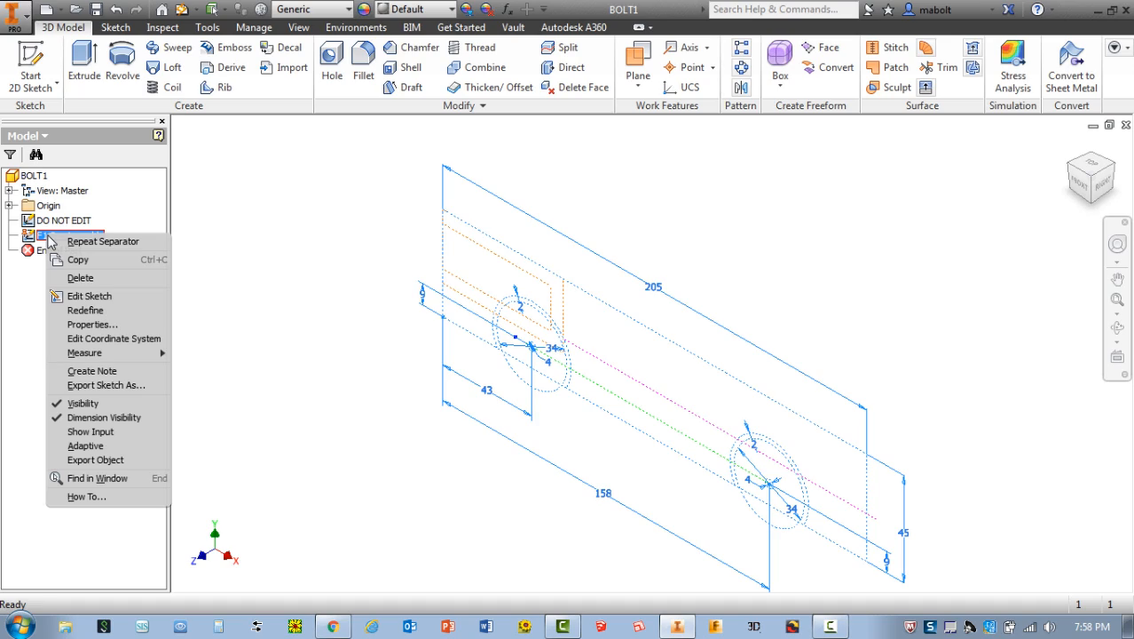
{"action": "left_click", "coordinate": [59, 296]}
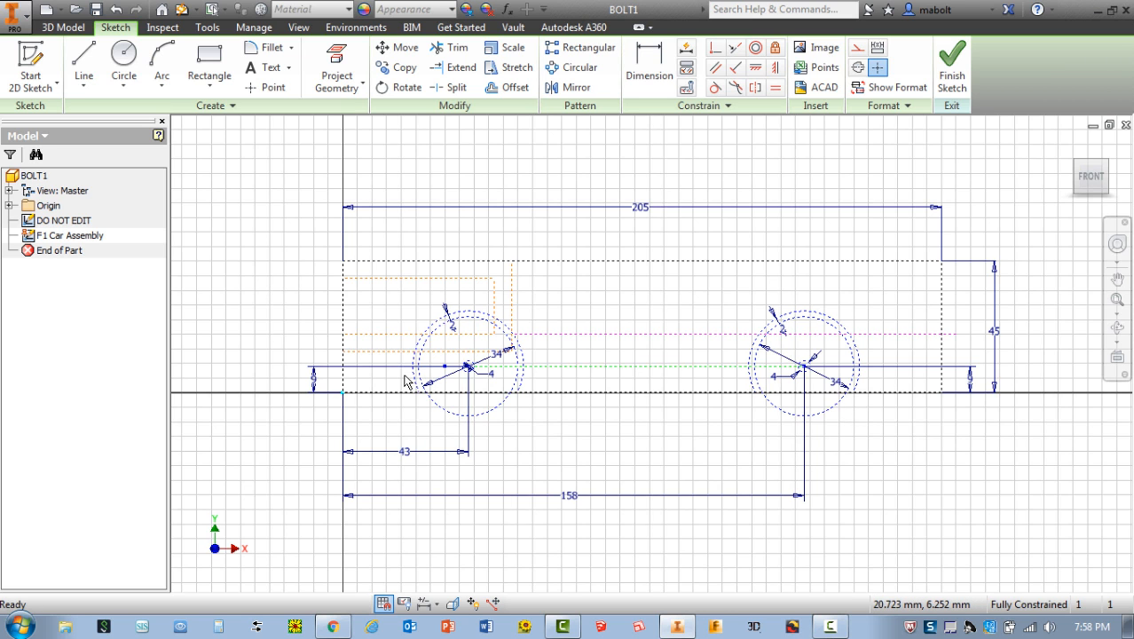
{"action": "scroll", "coordinate": [396, 373], "scroll_direction": "down", "scroll_amount": 3}
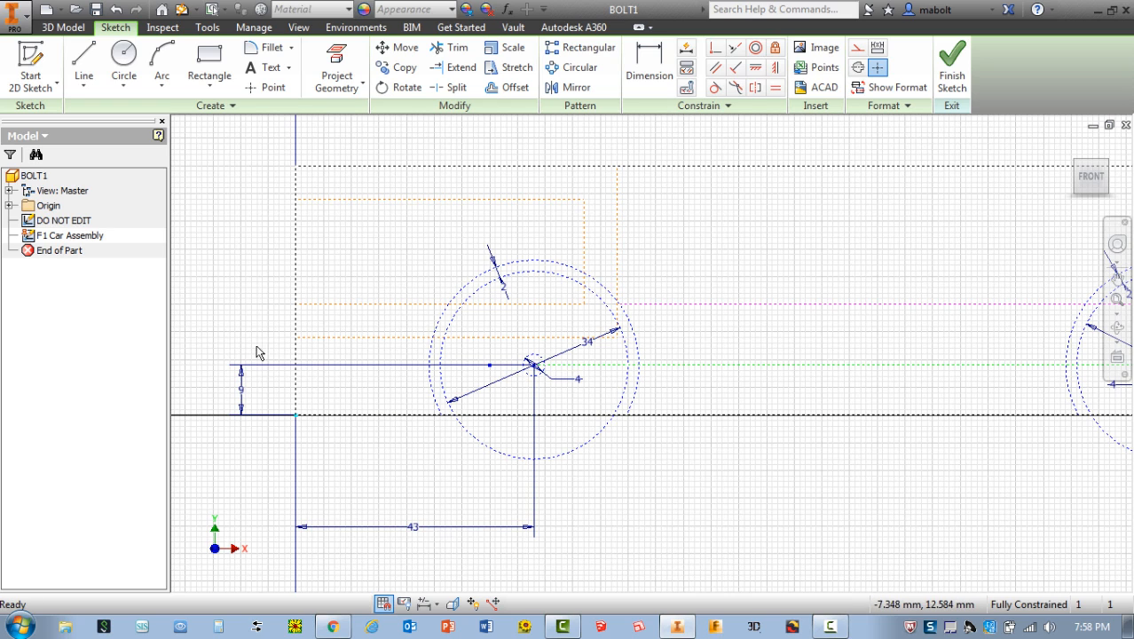
{"action": "scroll", "coordinate": [309, 414], "scroll_direction": "down", "scroll_amount": 3}
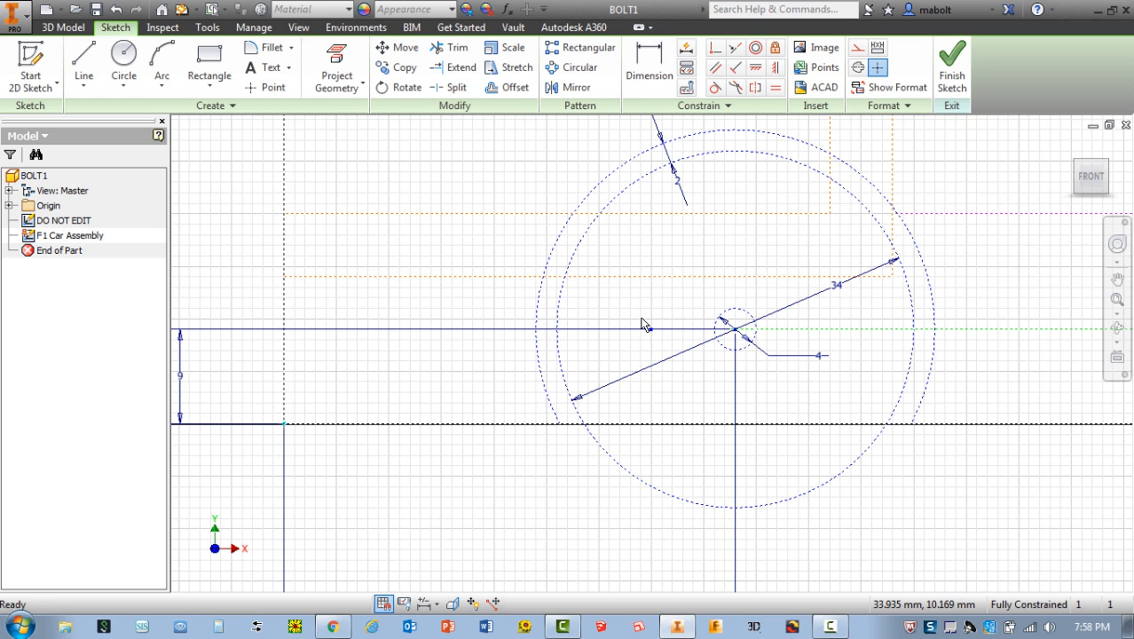
{"action": "key", "text": "F2"}
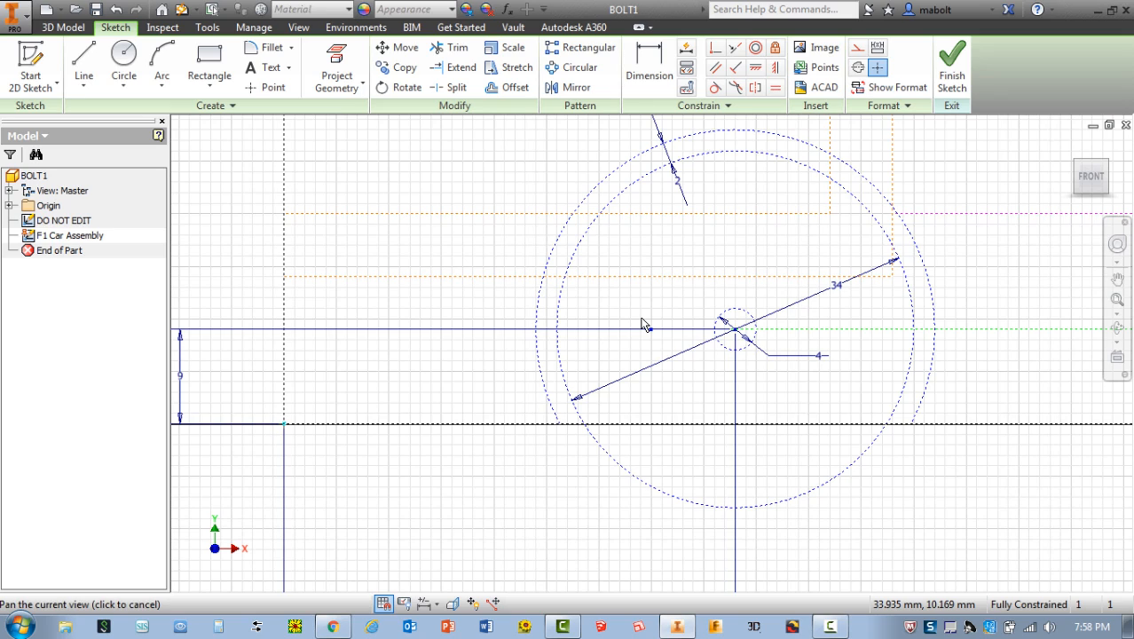
{"action": "mouse_move", "coordinate": [643, 324]}
{"action": "left_mouse_down"}
{"action": "mouse_move", "coordinate": [550, 346]}
{"action": "mouse_move", "coordinate": [415, 350]}
{"action": "mouse_move", "coordinate": [552, 349]}
{"action": "mouse_move", "coordinate": [588, 327]}
{"action": "mouse_move", "coordinate": [597, 235]}
{"action": "mouse_move", "coordinate": [577, 376]}
{"action": "left_mouse_up"}
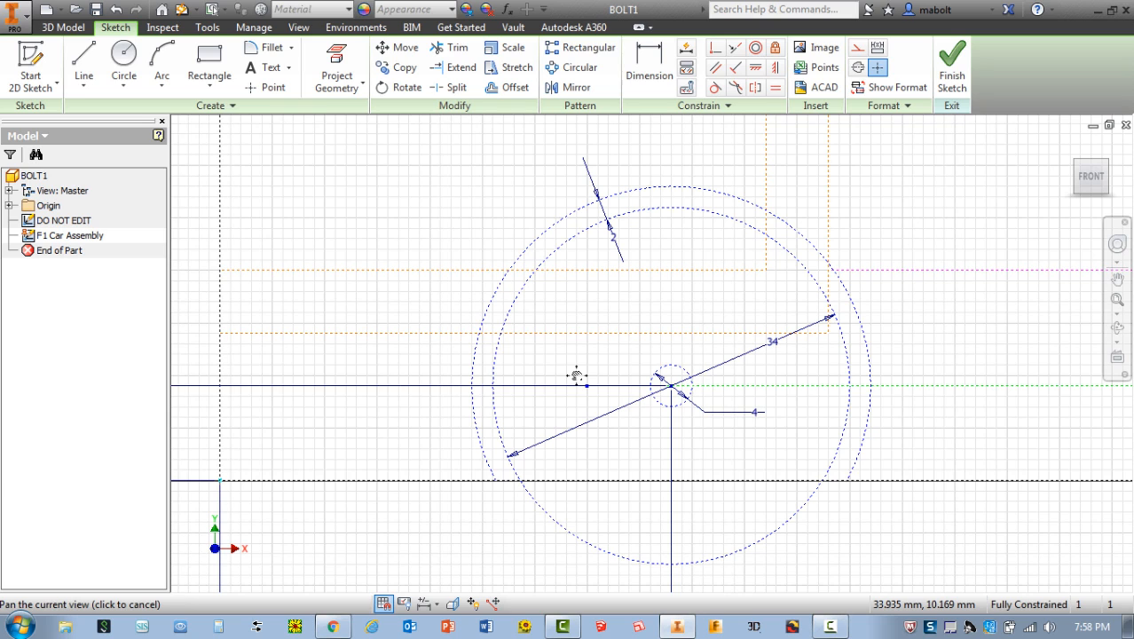
{"action": "key", "text": "Escape"}
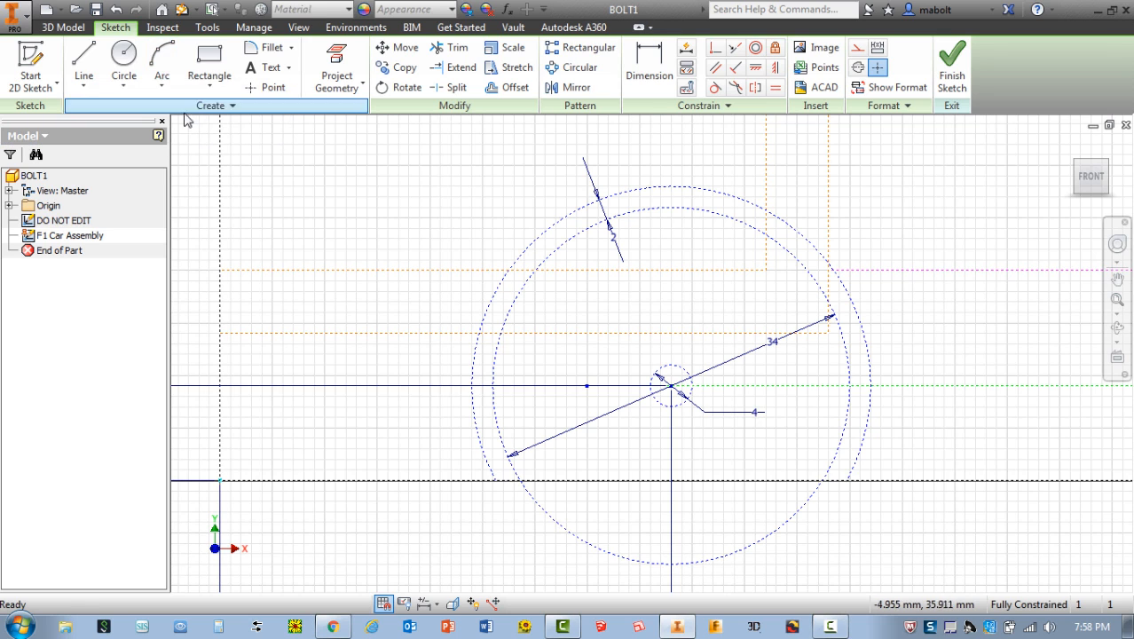
Draw a three-point arc of 19 mm radius over the front wheel's outer circle, from the base line to a height of about 23 mm
{"action": "left_click", "coordinate": [164, 89]}
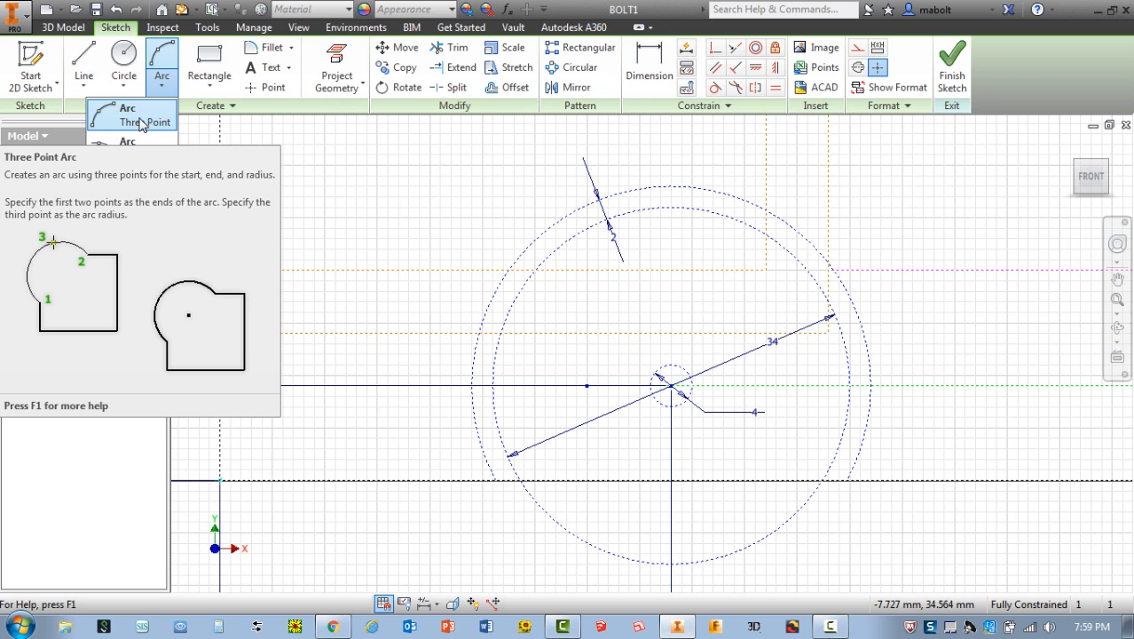
{"action": "left_click", "coordinate": [140, 123]}
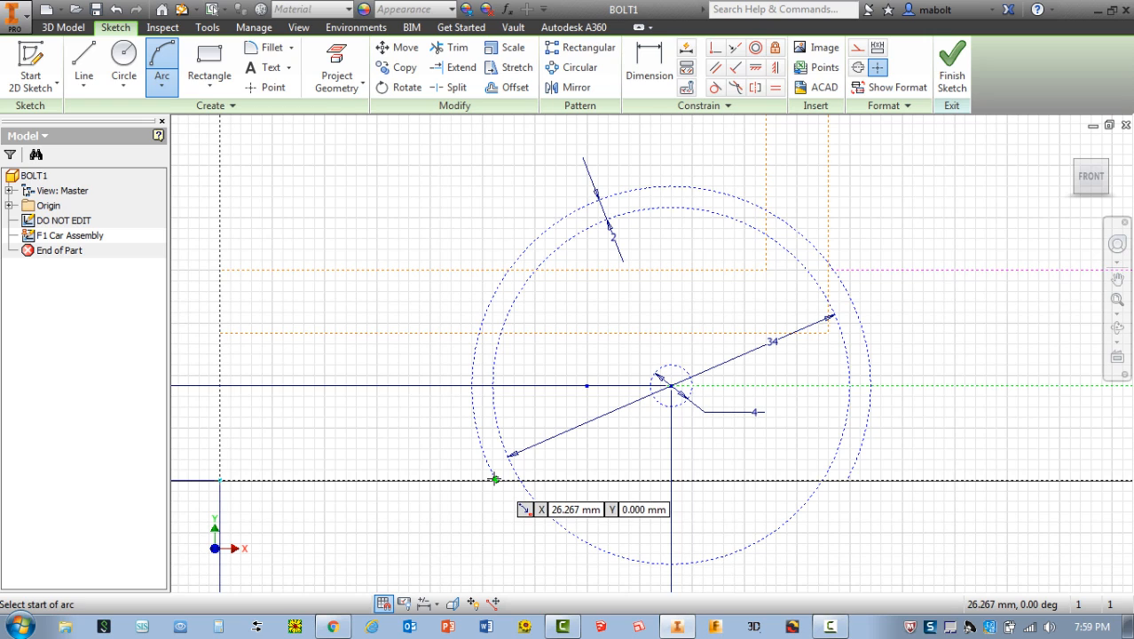
{"action": "left_click", "coordinate": [495, 479]}
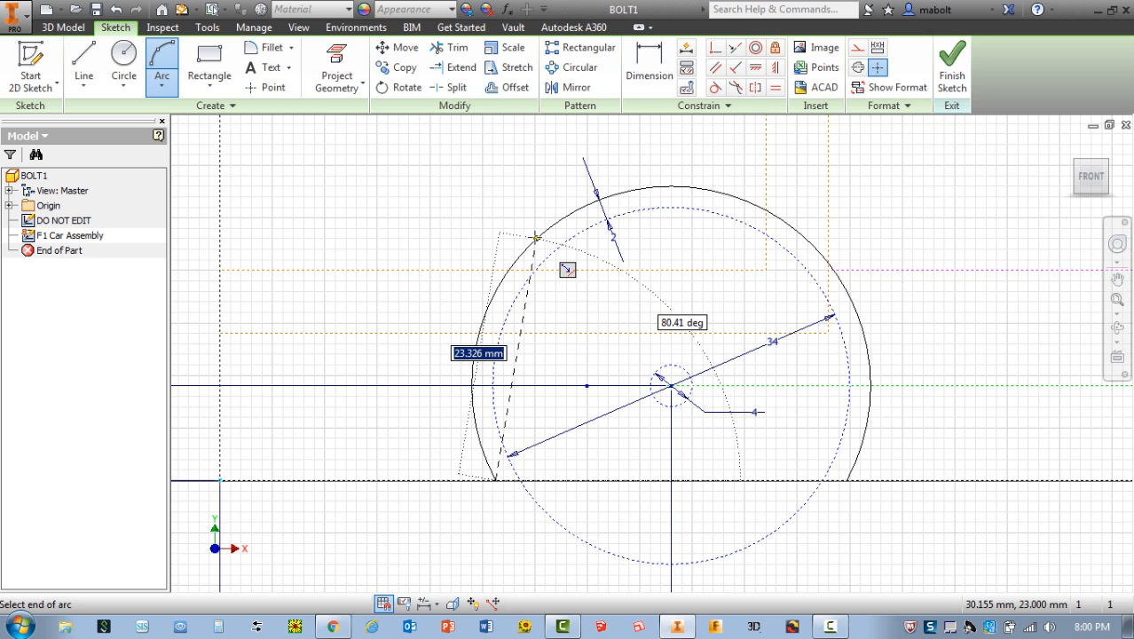
{"action": "left_click", "coordinate": [536, 237]}
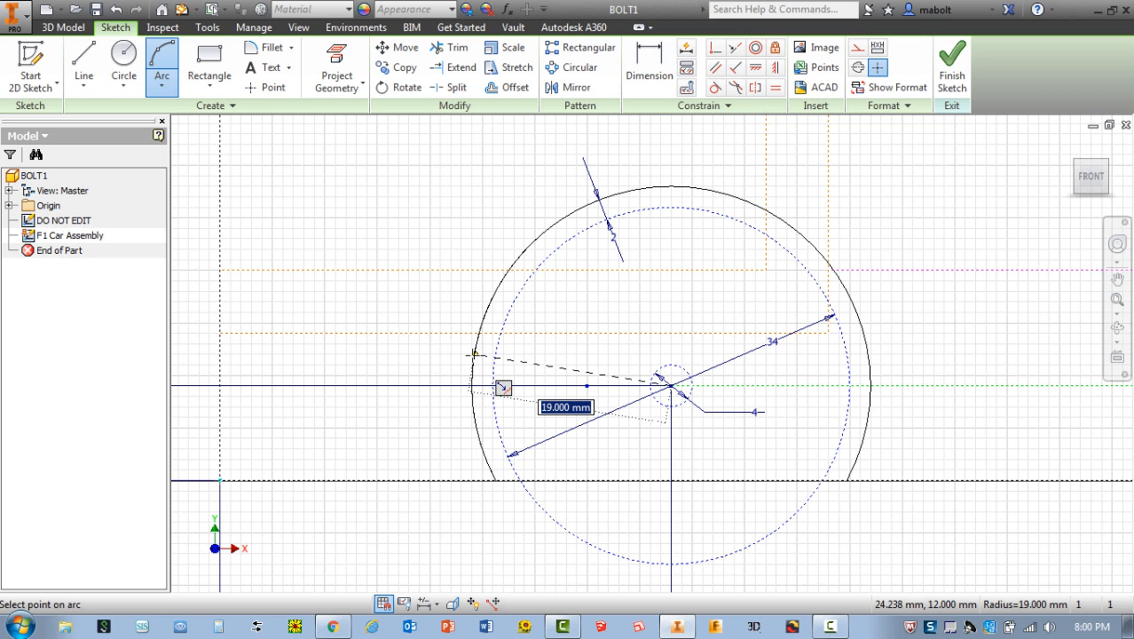
{"action": "left_click", "coordinate": [474, 353]}
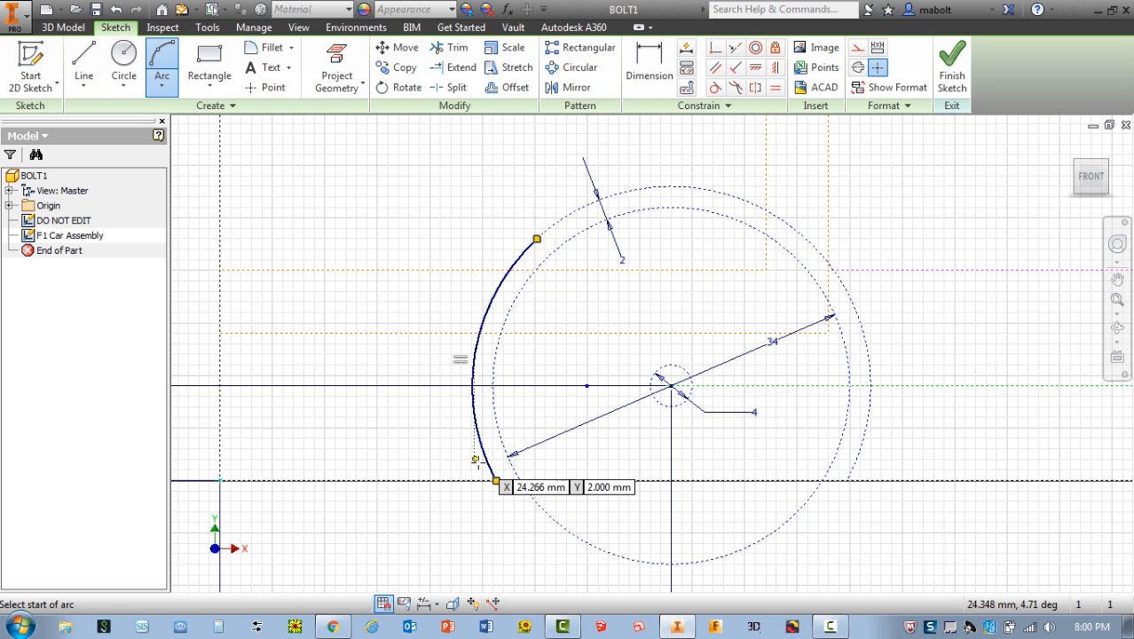
Draw an upper nose arc of about 39.8 mm radius from the wheel arc's upper end to the front edge, about 12.2 mm above the base
{"action": "left_click", "coordinate": [536, 239]}
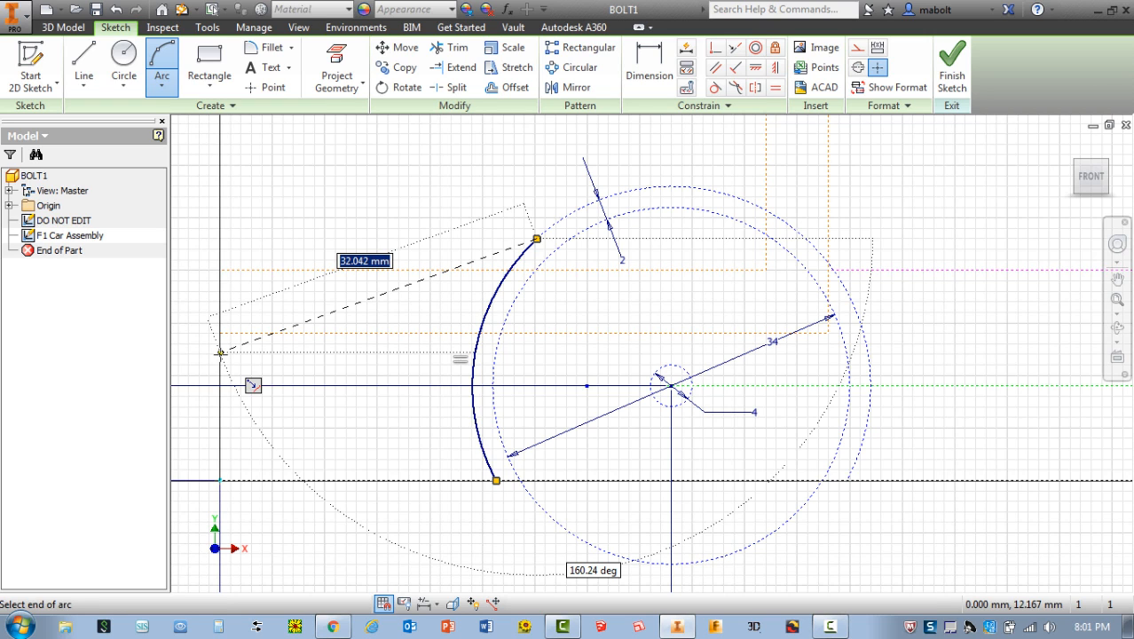
{"action": "left_click", "coordinate": [220, 352]}
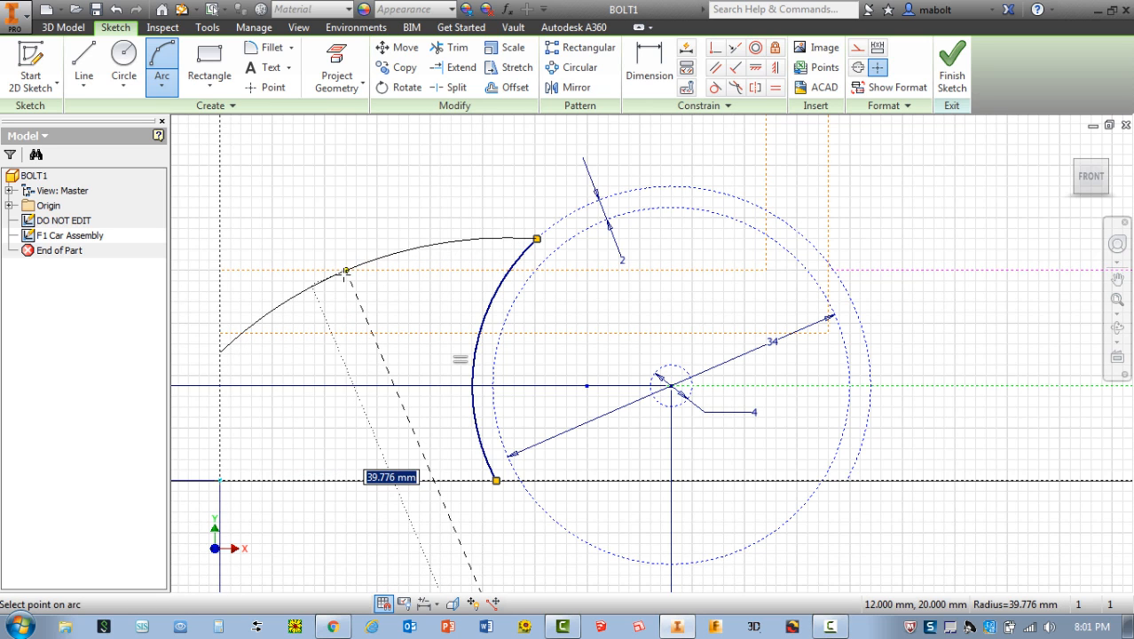
{"action": "left_click", "coordinate": [344, 269]}
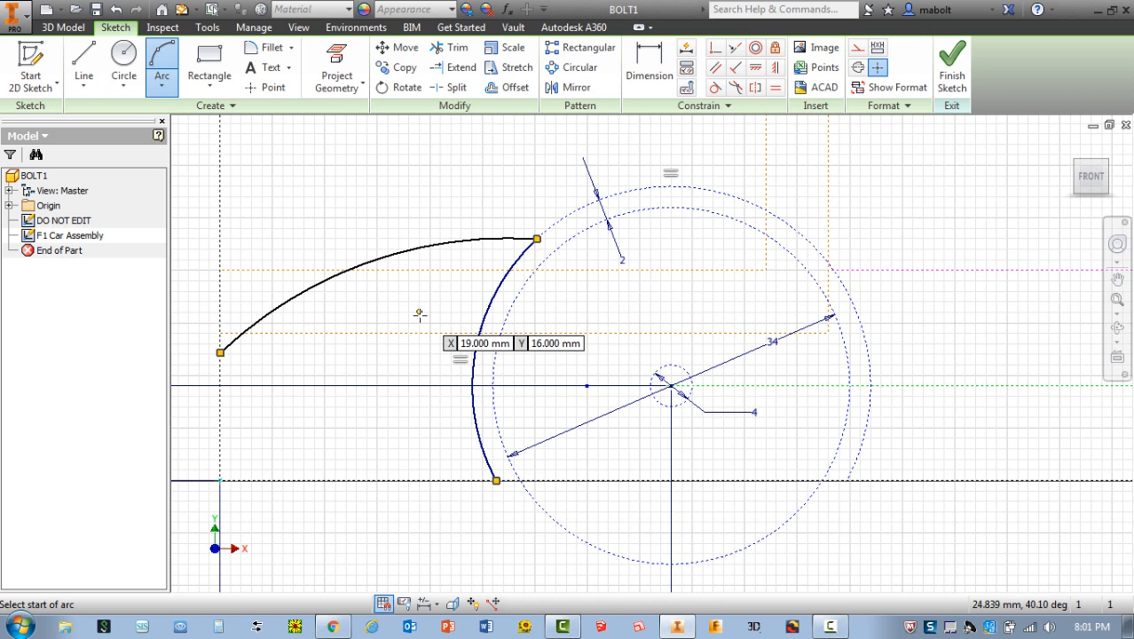
{"action": "key", "text": "Escape"}
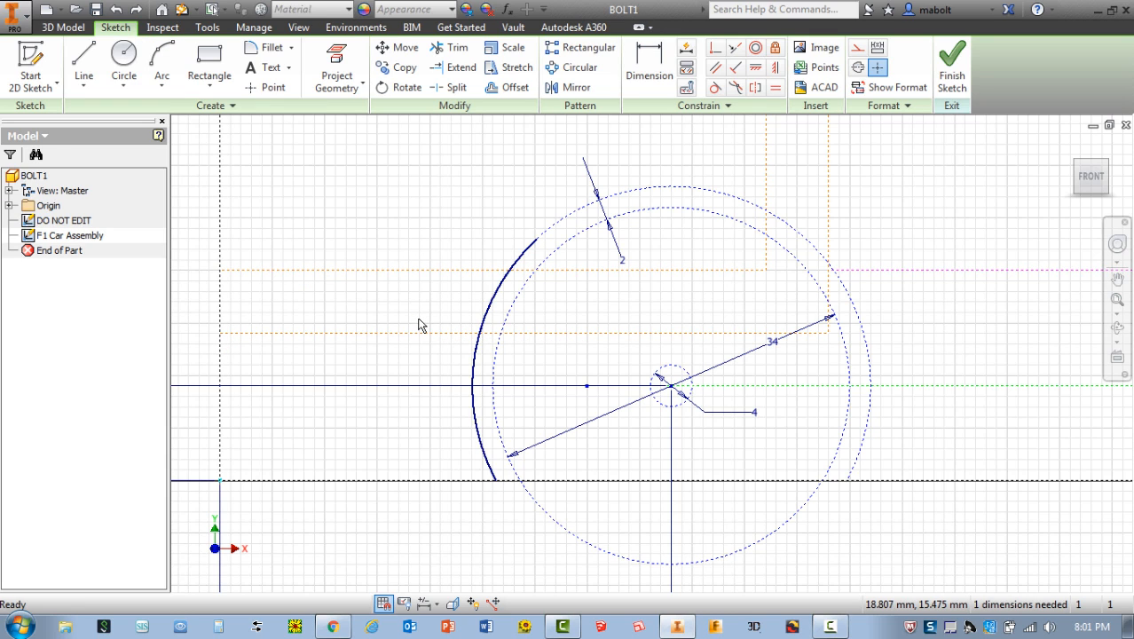
{"action": "key", "text": "ctrl+z"}
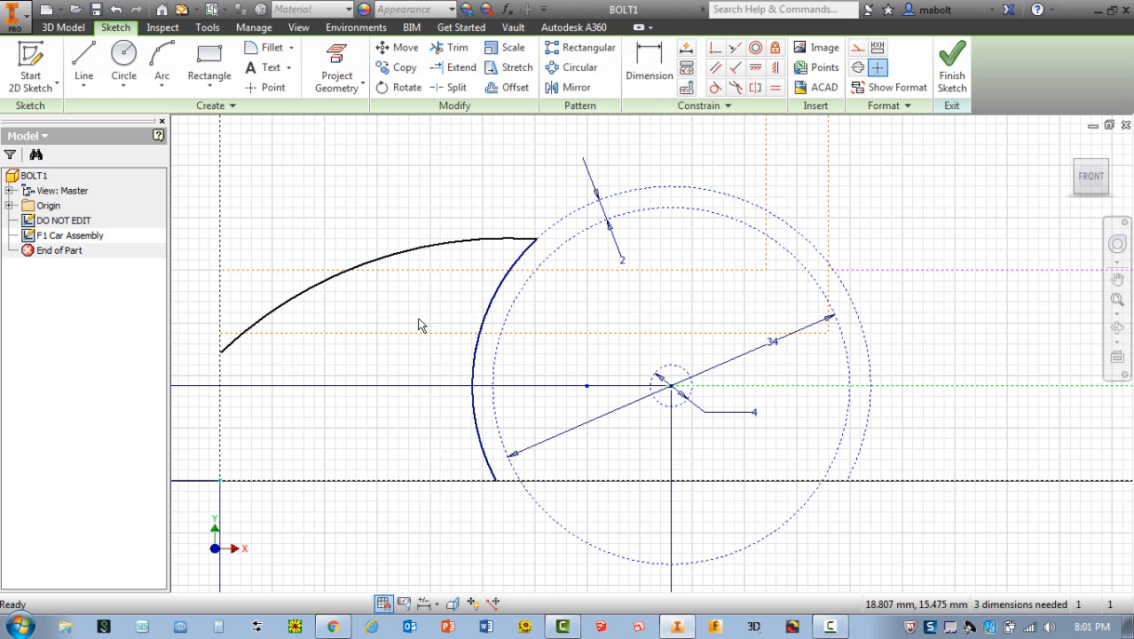
Draw a lower nose arc of about 33 mm radius from the nose tip down to the base line beside the front wheel arc
{"action": "left_click", "coordinate": [160, 62]}
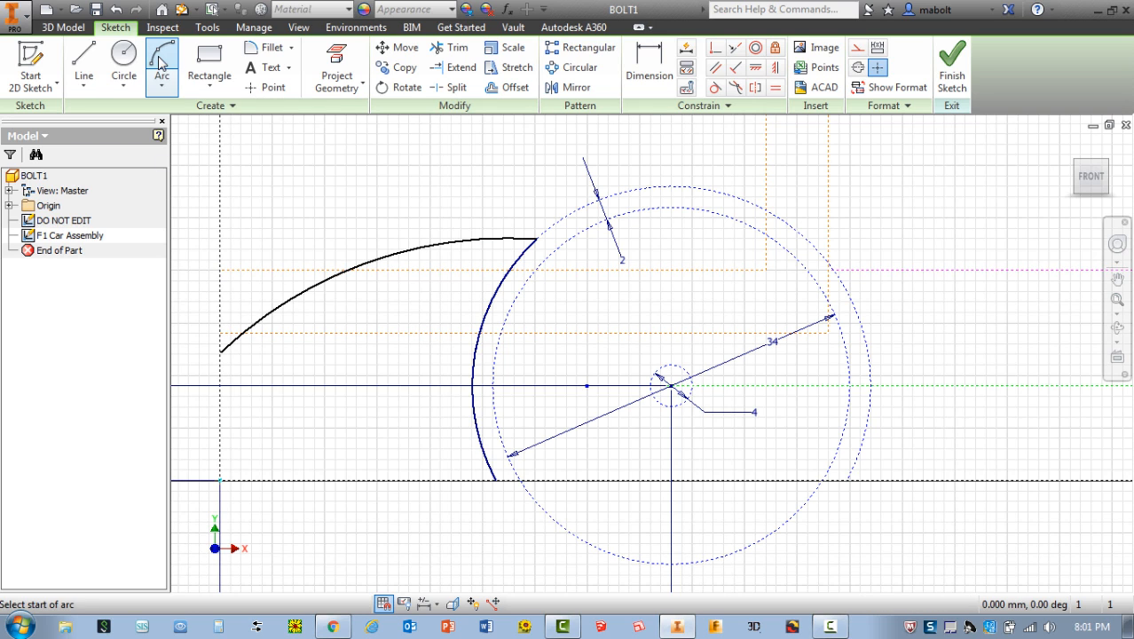
{"action": "left_click", "coordinate": [220, 350]}
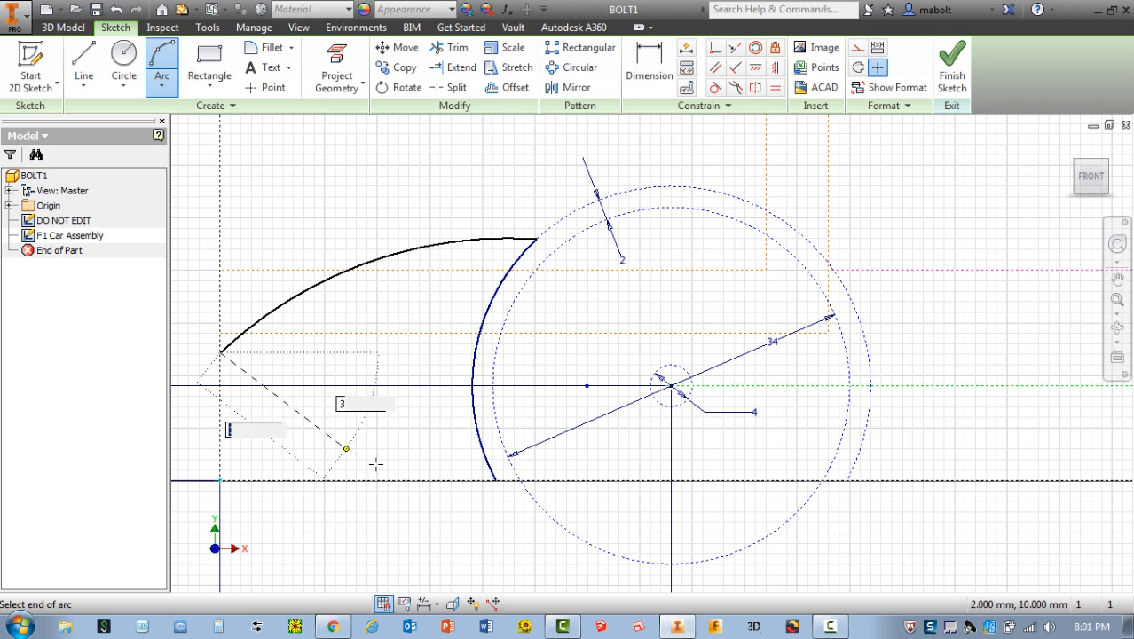
{"action": "left_click", "coordinate": [475, 469]}
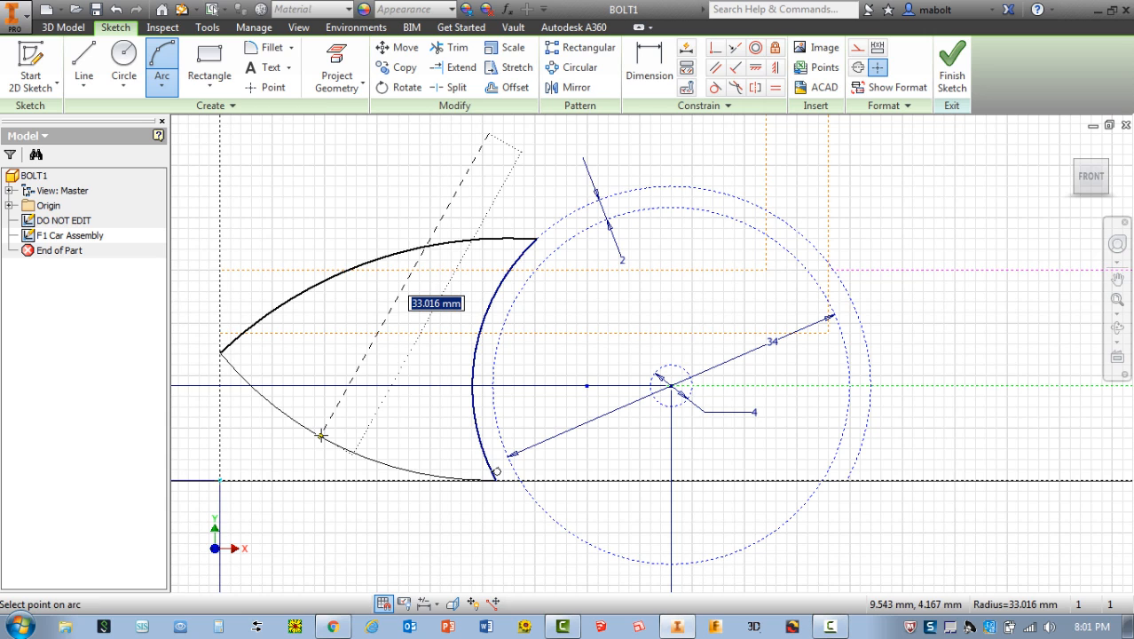
{"action": "left_click", "coordinate": [322, 435]}
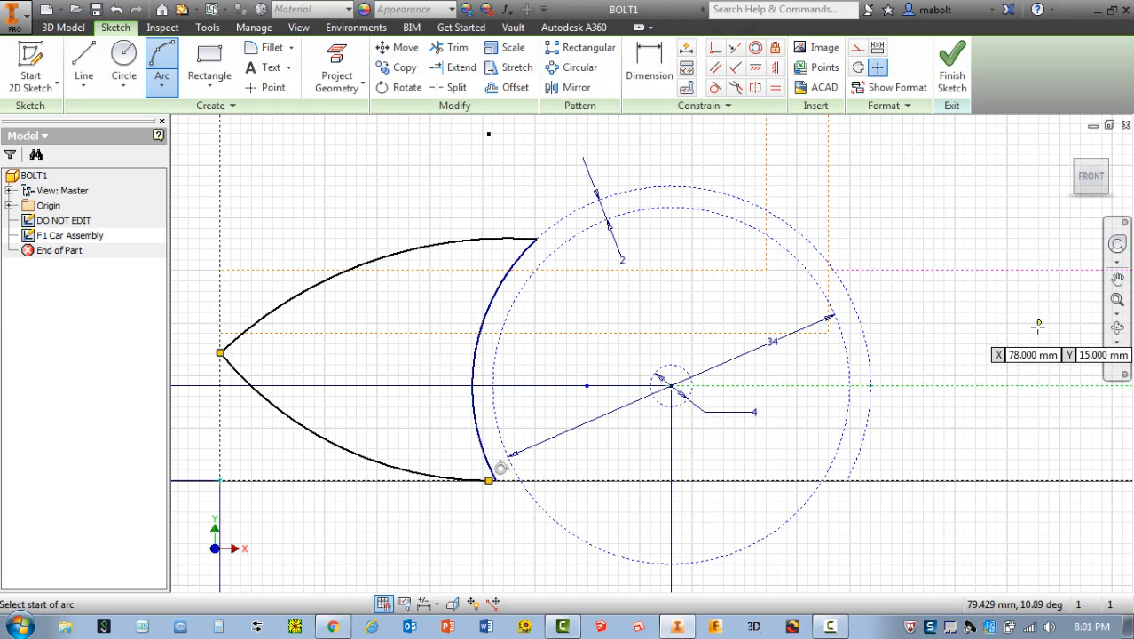
Draw a three-point arc of 19 mm radius over the rear wheel's outer circle, from the base line up to the pink dashed line
{"action": "mouse_move", "coordinate": [1039, 326]}
{"action": "middle_mouse_down"}
{"action": "mouse_move", "coordinate": [534, 326]}
{"action": "mouse_move", "coordinate": [244, 343]}
{"action": "middle_mouse_up"}
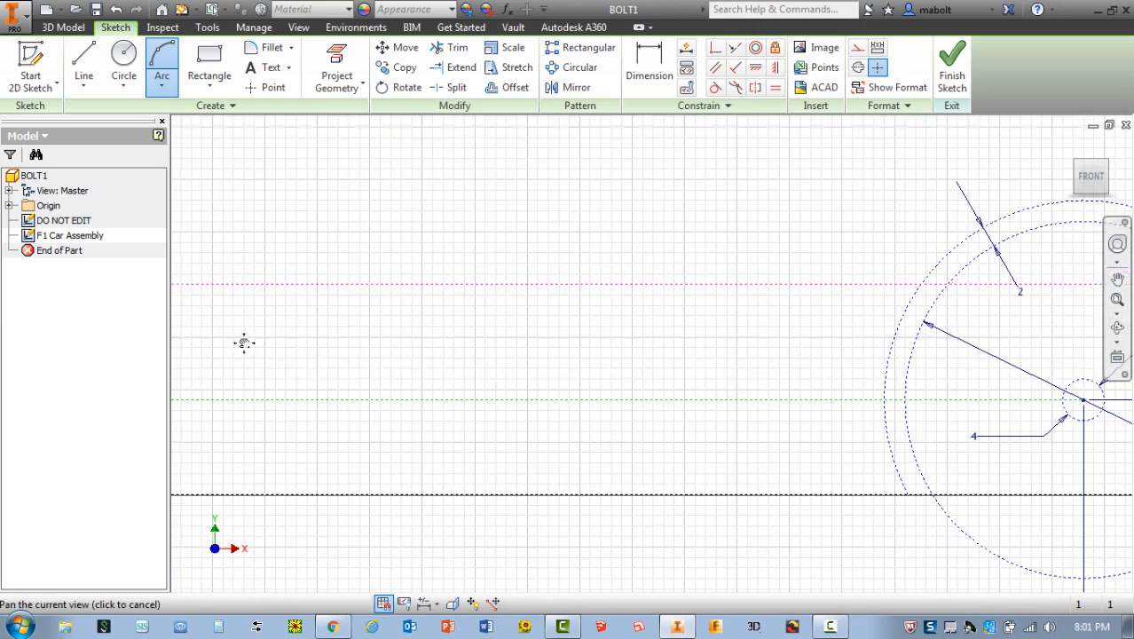
{"action": "mouse_move", "coordinate": [1001, 349]}
{"action": "middle_mouse_down"}
{"action": "mouse_move", "coordinate": [623, 332]}
{"action": "mouse_move", "coordinate": [311, 344]}
{"action": "middle_mouse_up"}
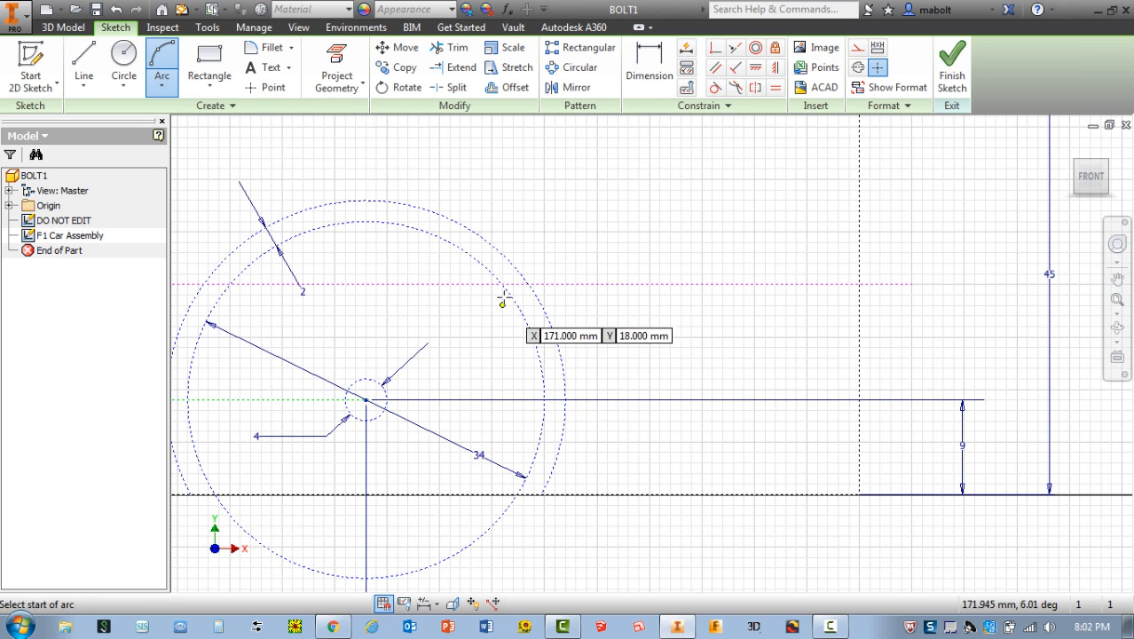
{"action": "left_click", "coordinate": [84, 62]}
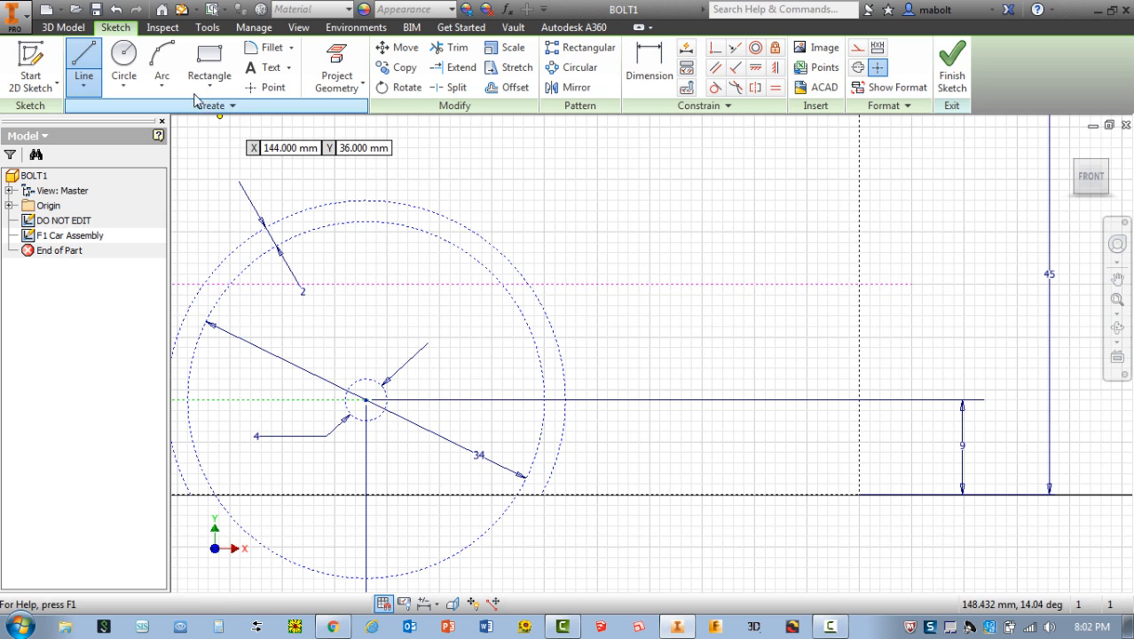
{"action": "left_click", "coordinate": [162, 62]}
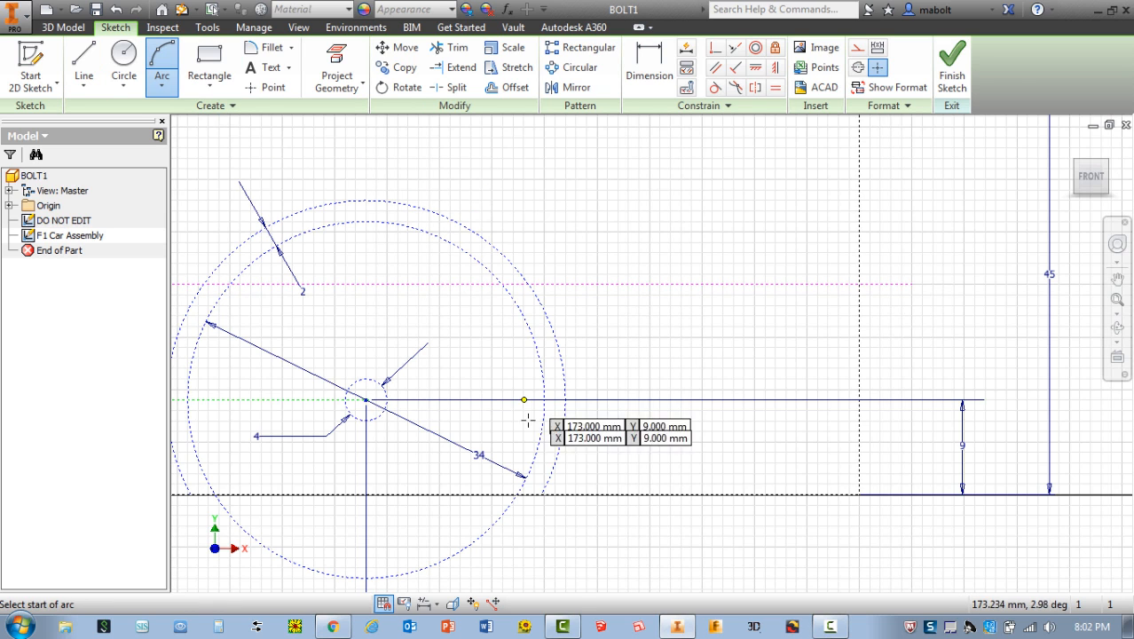
{"action": "left_click", "coordinate": [543, 494]}
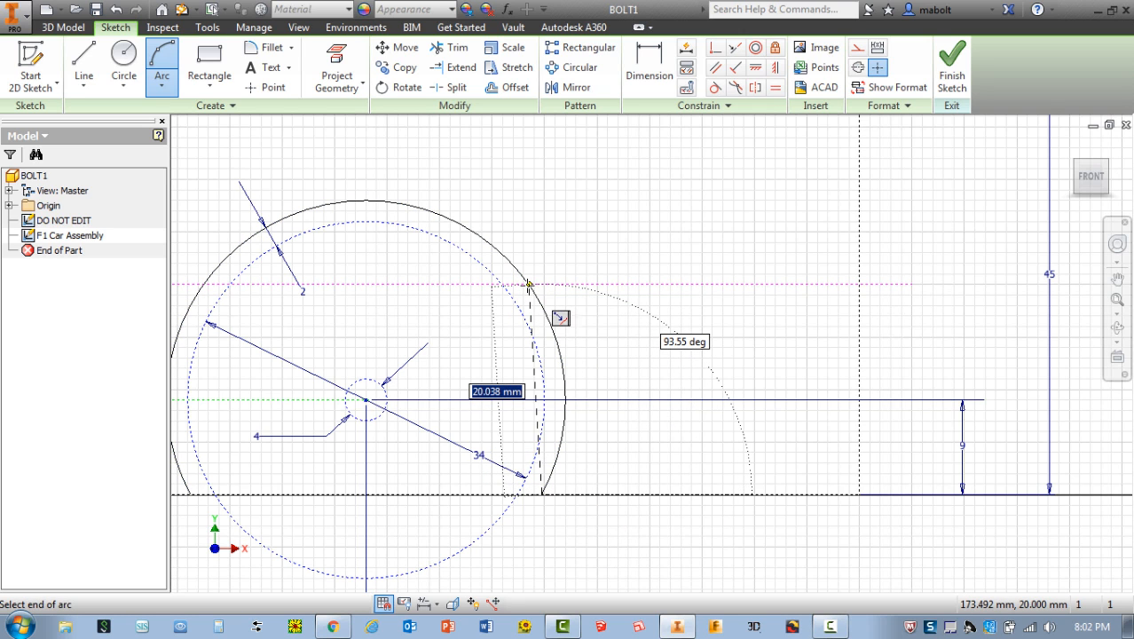
{"action": "left_click", "coordinate": [529, 284]}
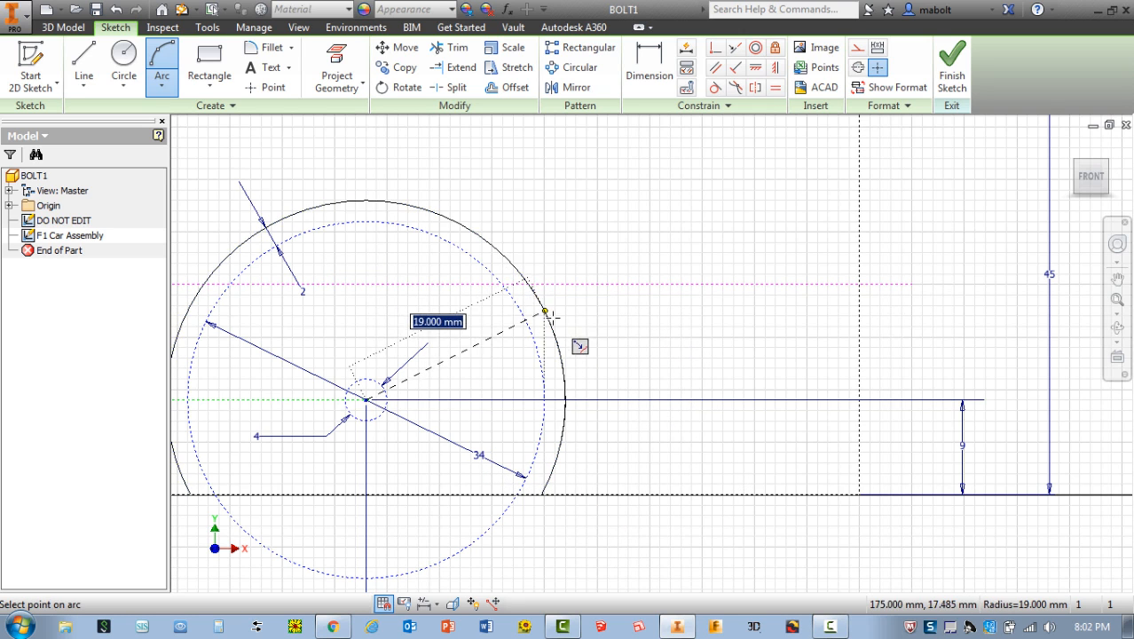
{"action": "left_click", "coordinate": [565, 406]}
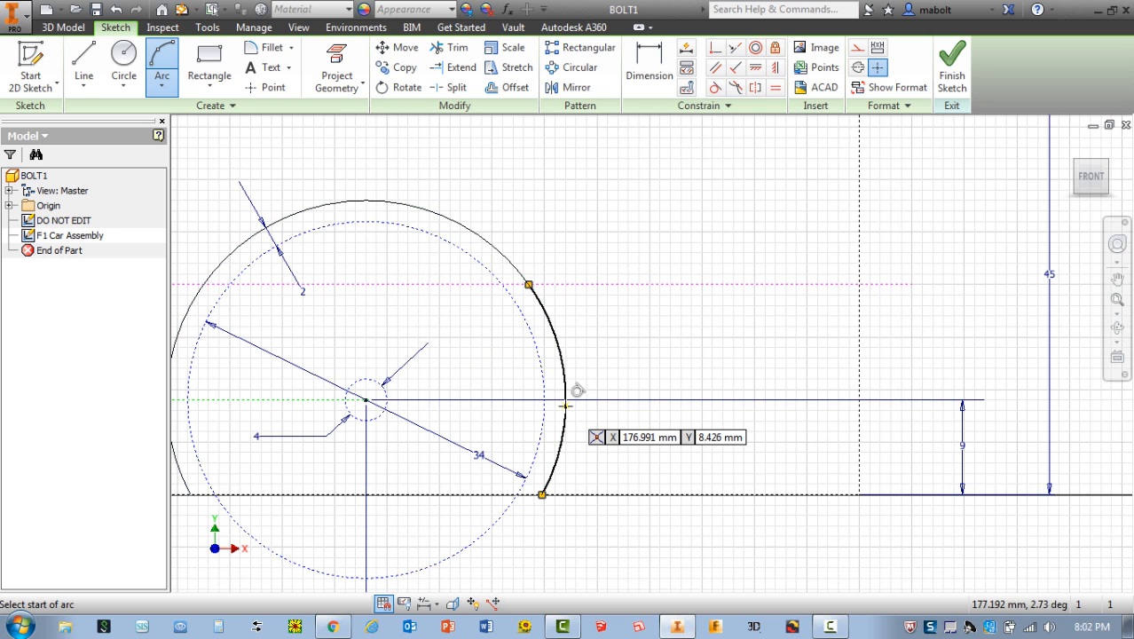
Draw a 2 mm horizontal line rearward from the upper end of the rear wheel arc along the pink dashed line
{"action": "key", "text": "l"}
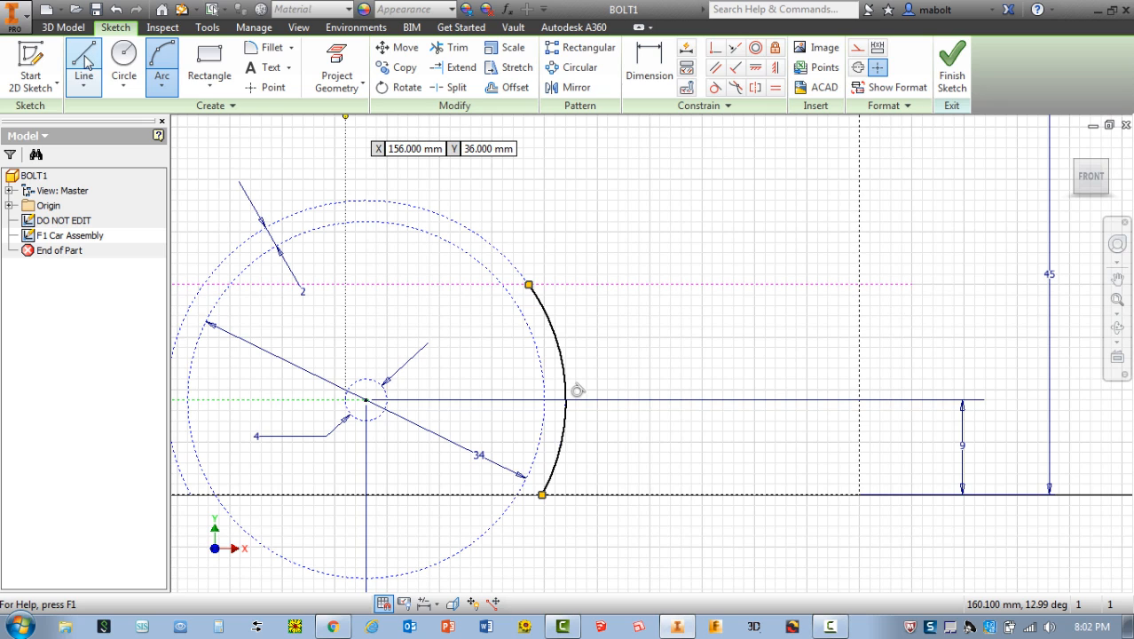
{"action": "left_click", "coordinate": [84, 60]}
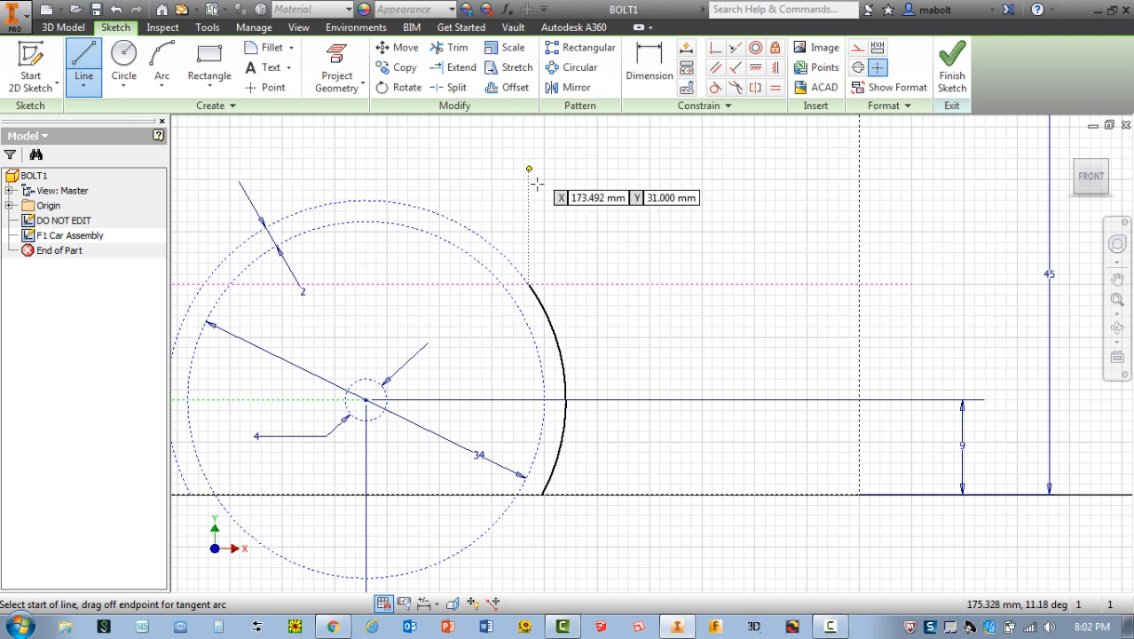
{"action": "left_click", "coordinate": [528, 284]}
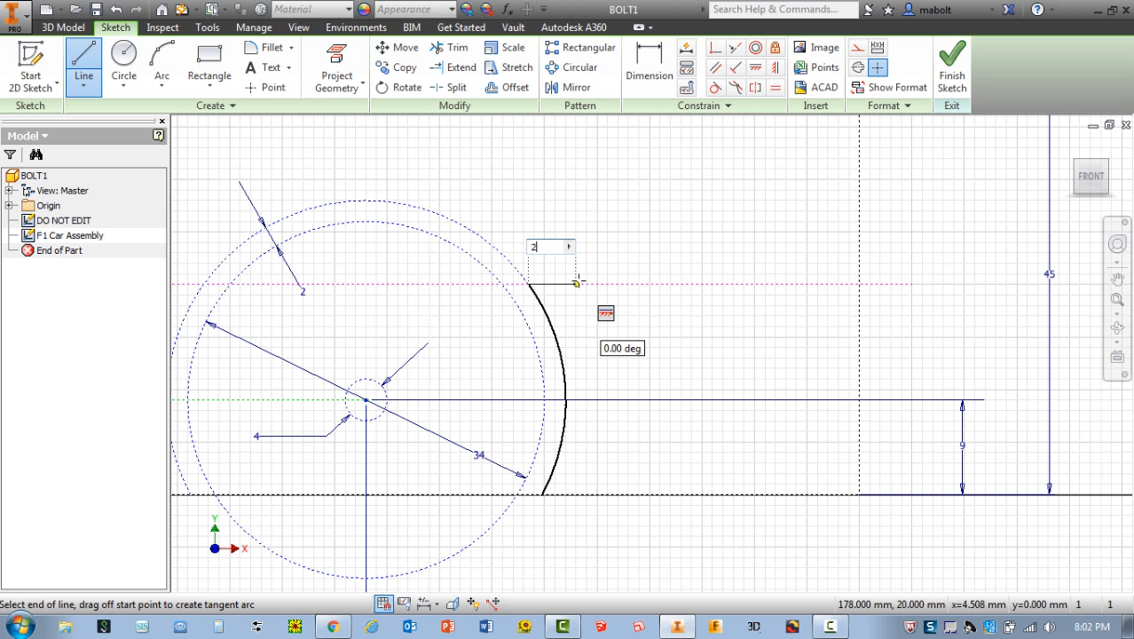
{"action": "key", "text": "Return"}
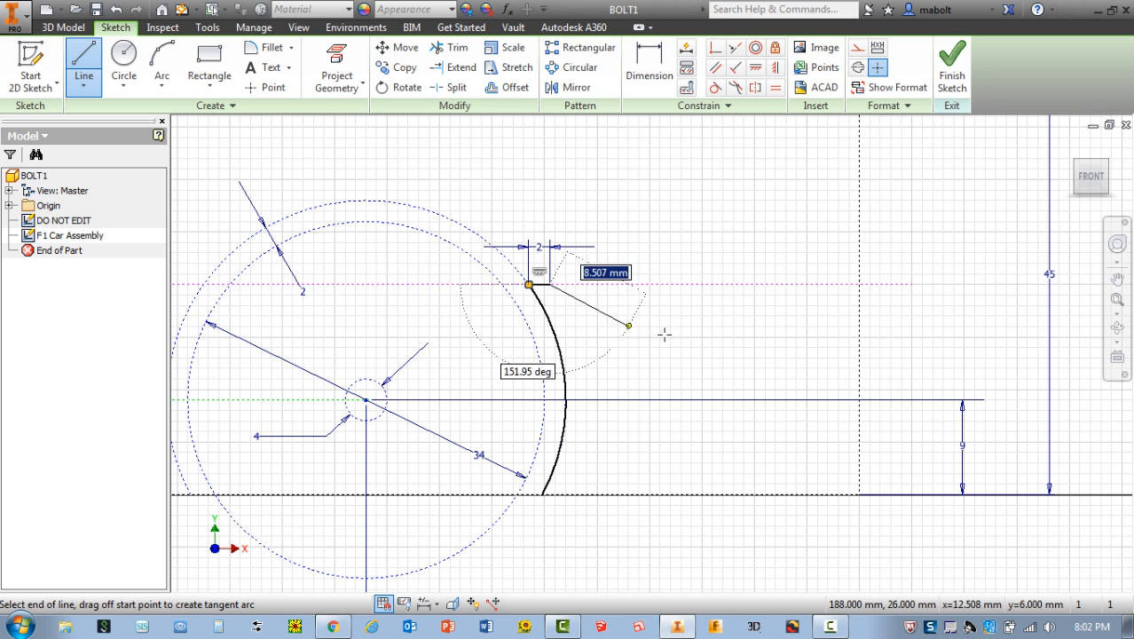
{"action": "key", "text": "Escape"}
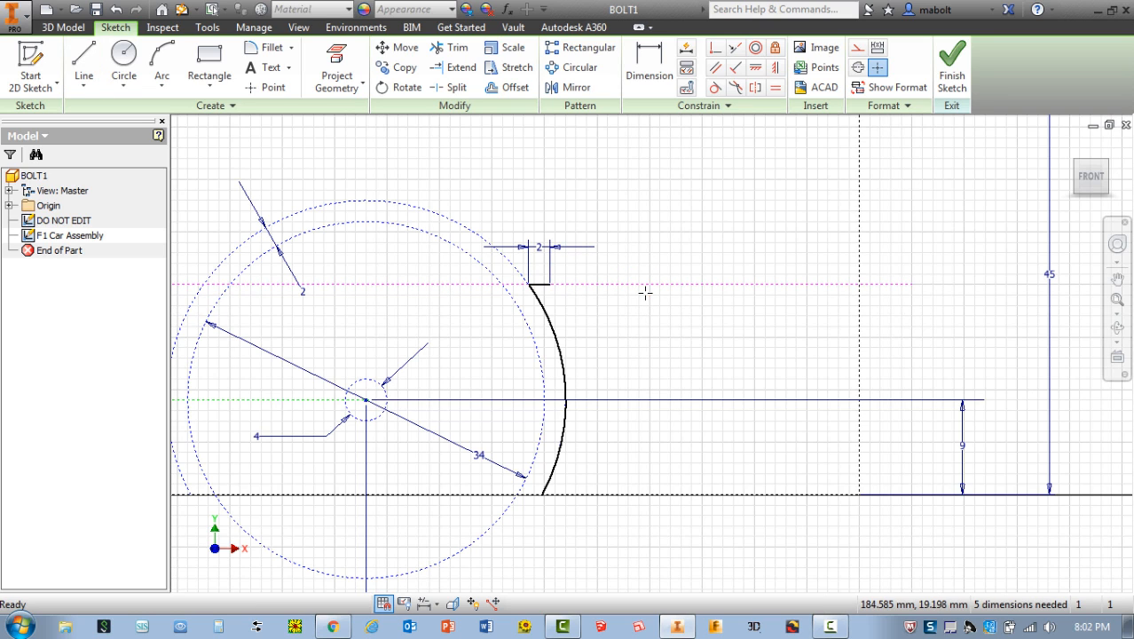
Draw a base line about 30.3 mm long from the rear wheel arc's lower end to the rear edge, plus a 2 mm vertical line up from its end
{"action": "left_click", "coordinate": [83, 62]}
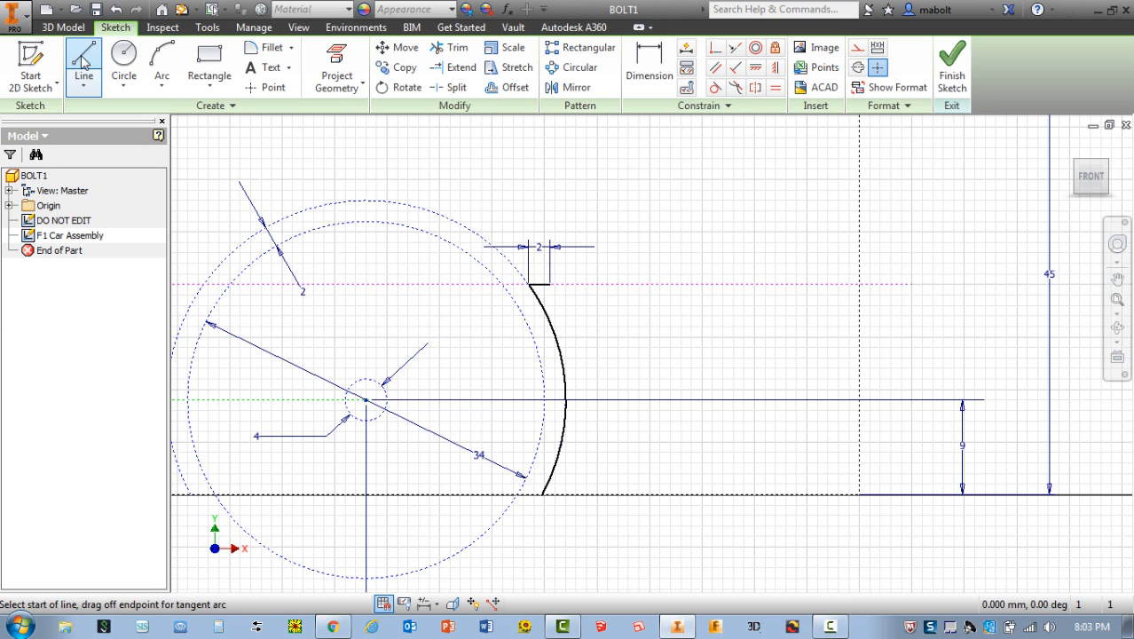
{"action": "left_click", "coordinate": [544, 495]}
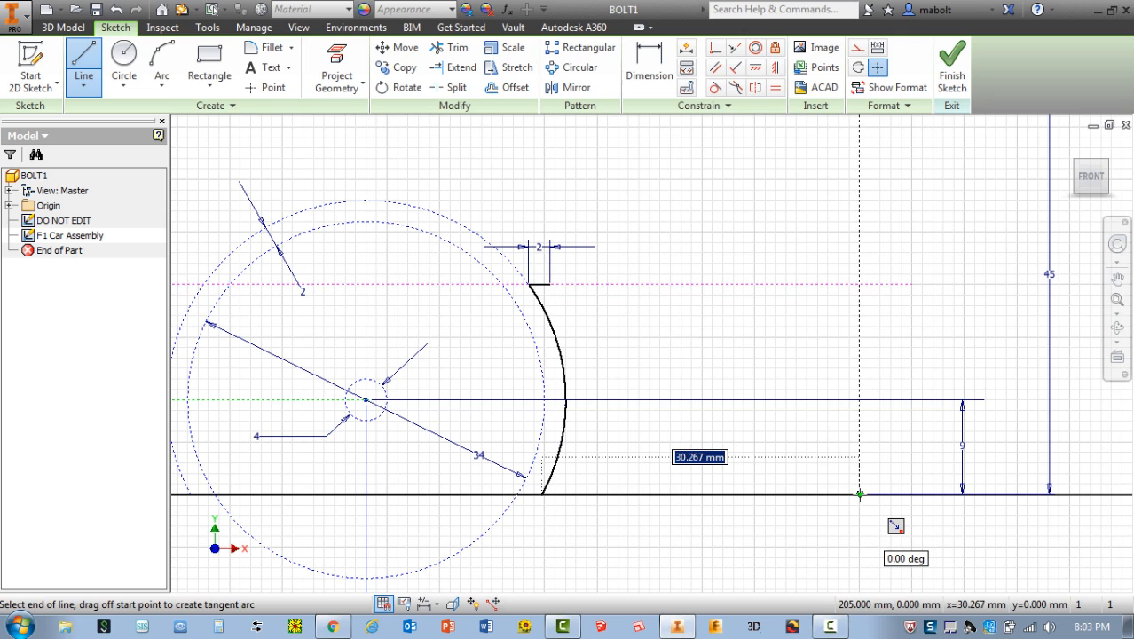
{"action": "double_click", "coordinate": [859, 495]}
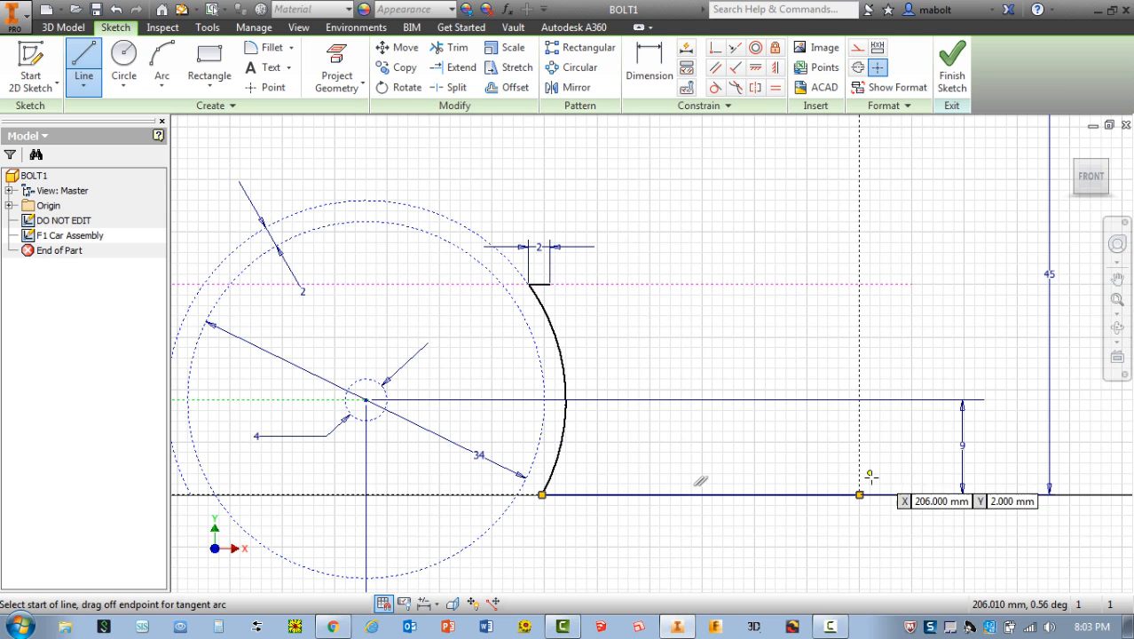
{"action": "left_click", "coordinate": [859, 494]}
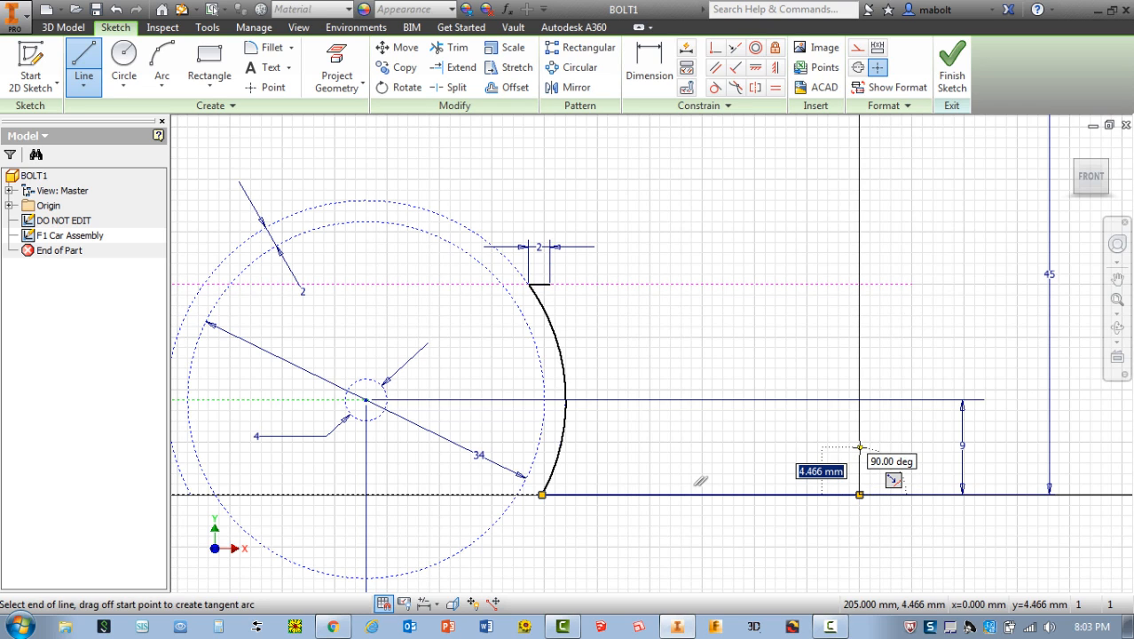
{"action": "key", "text": "Return"}
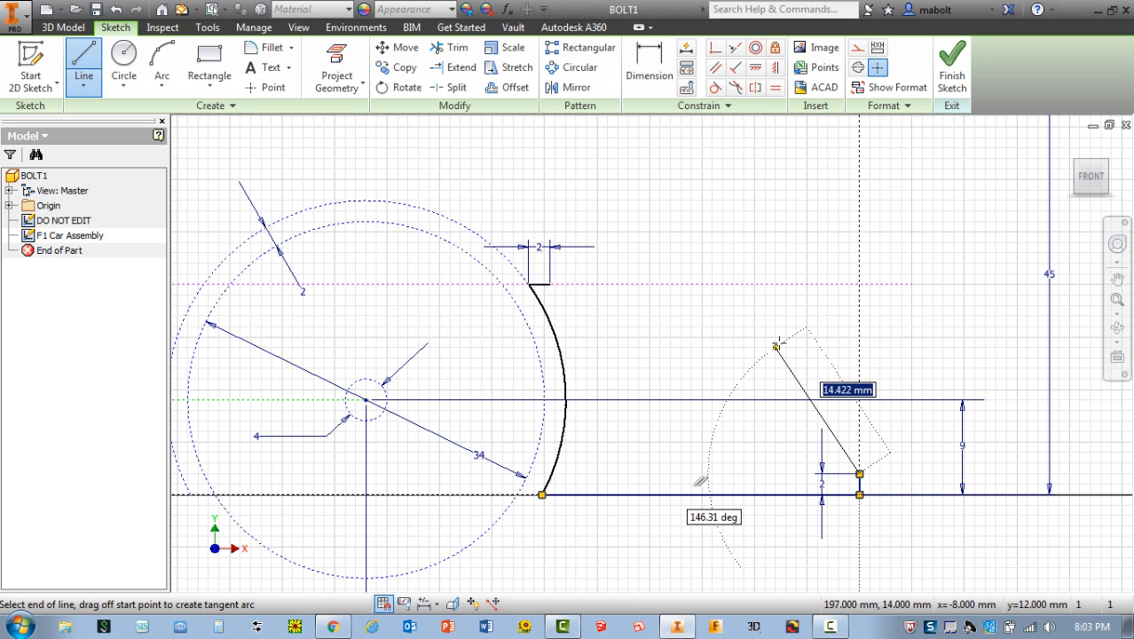
{"action": "key", "text": "Escape"}
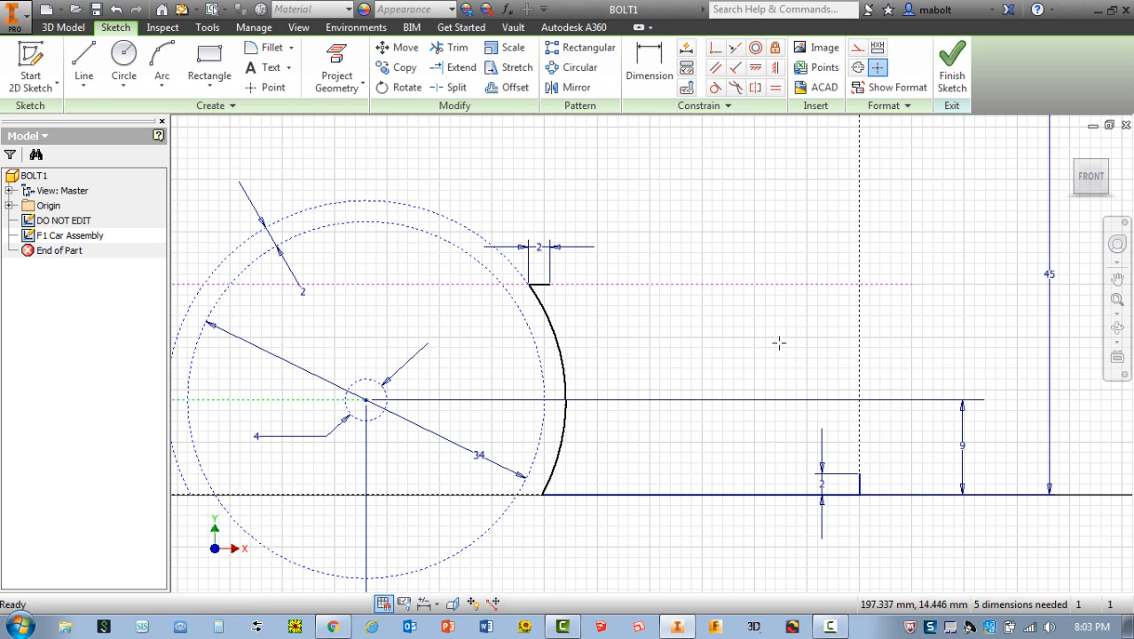
Try a three-point arc of about 26.8 mm radius from the short horizontal line's rear end to the rear vertical line's upper end
{"action": "left_click", "coordinate": [161, 92]}
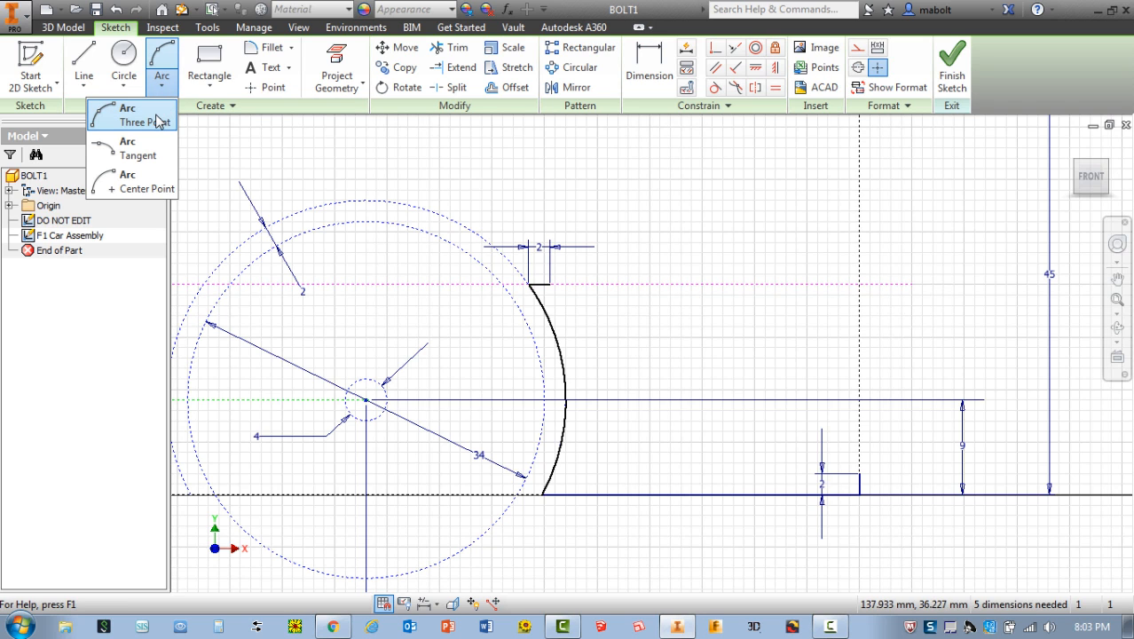
{"action": "left_click", "coordinate": [145, 116]}
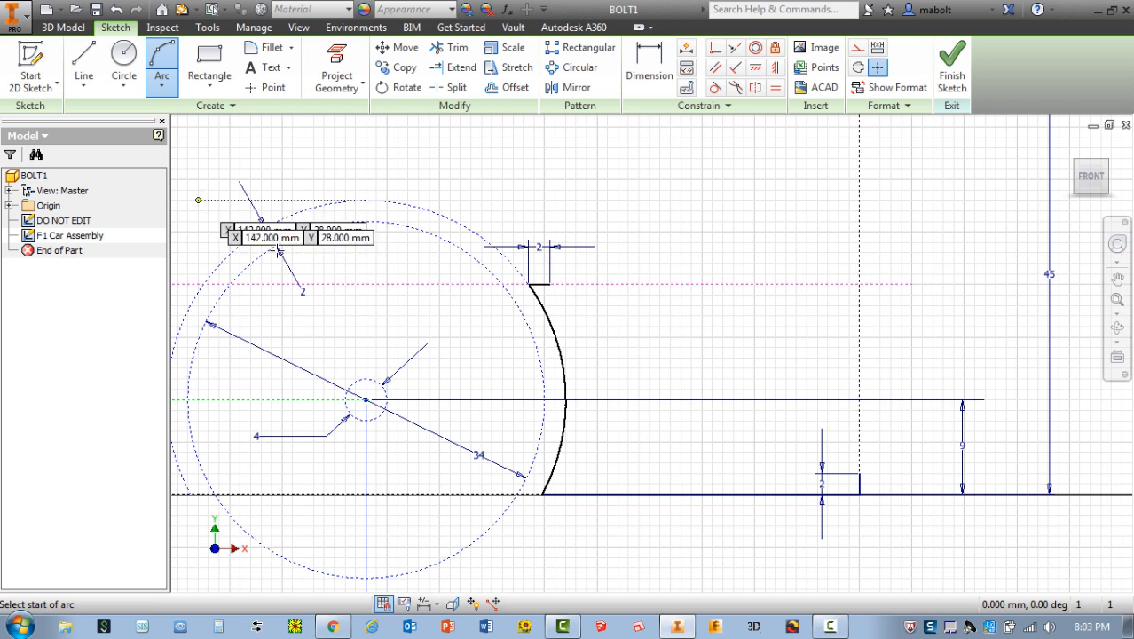
{"action": "left_click", "coordinate": [550, 284]}
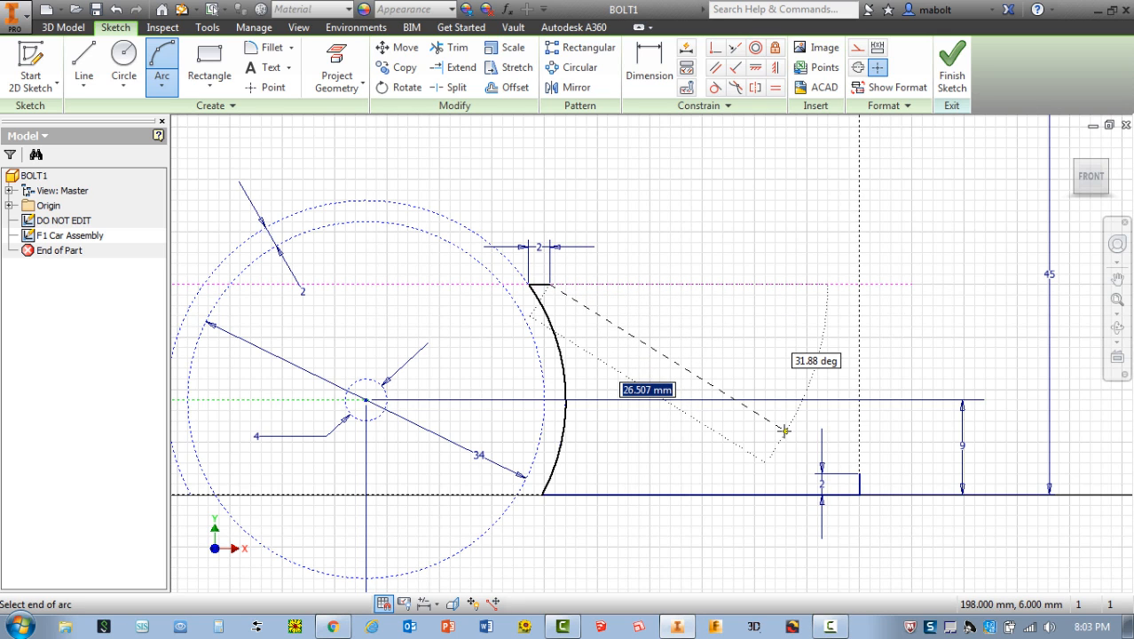
{"action": "left_click", "coordinate": [859, 472]}
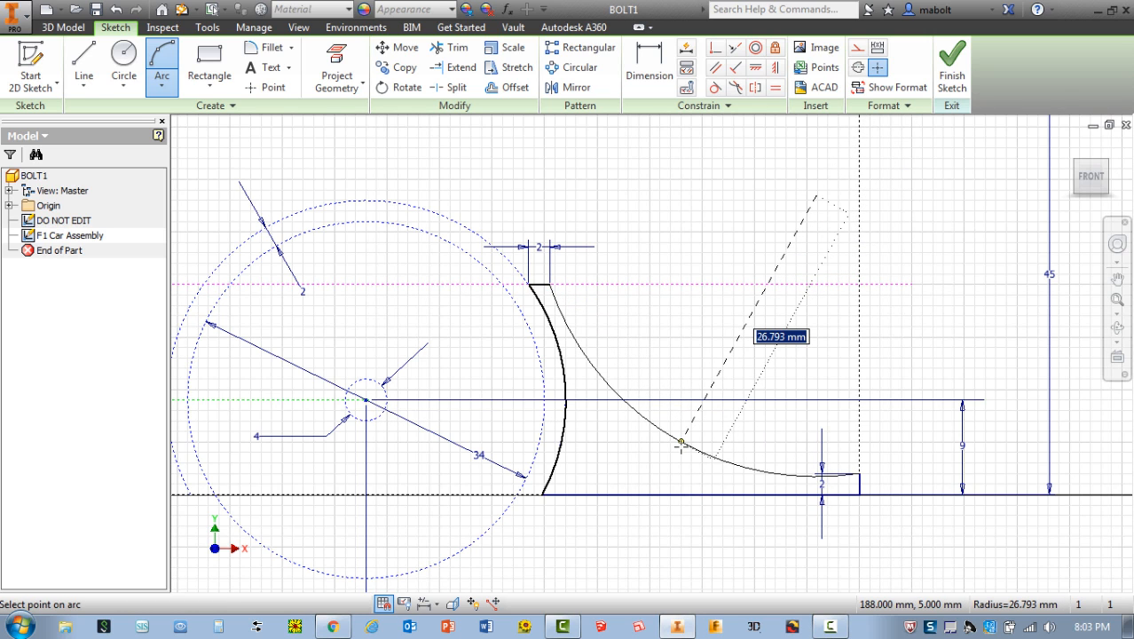
{"action": "left_click", "coordinate": [681, 444]}
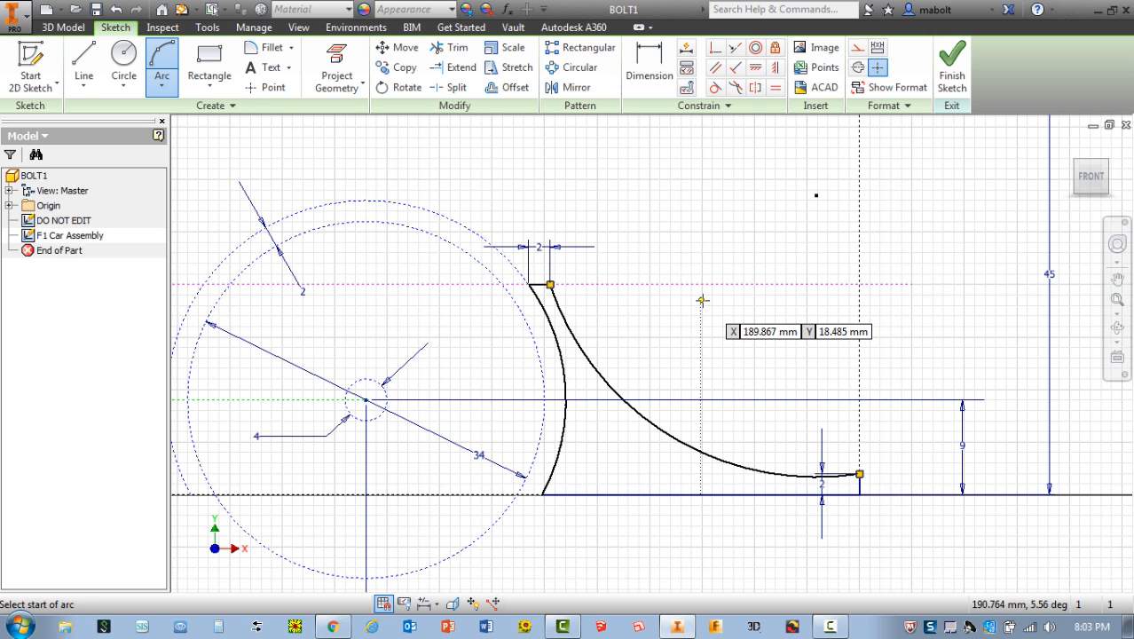
{"action": "key", "text": "ctrl+z"}
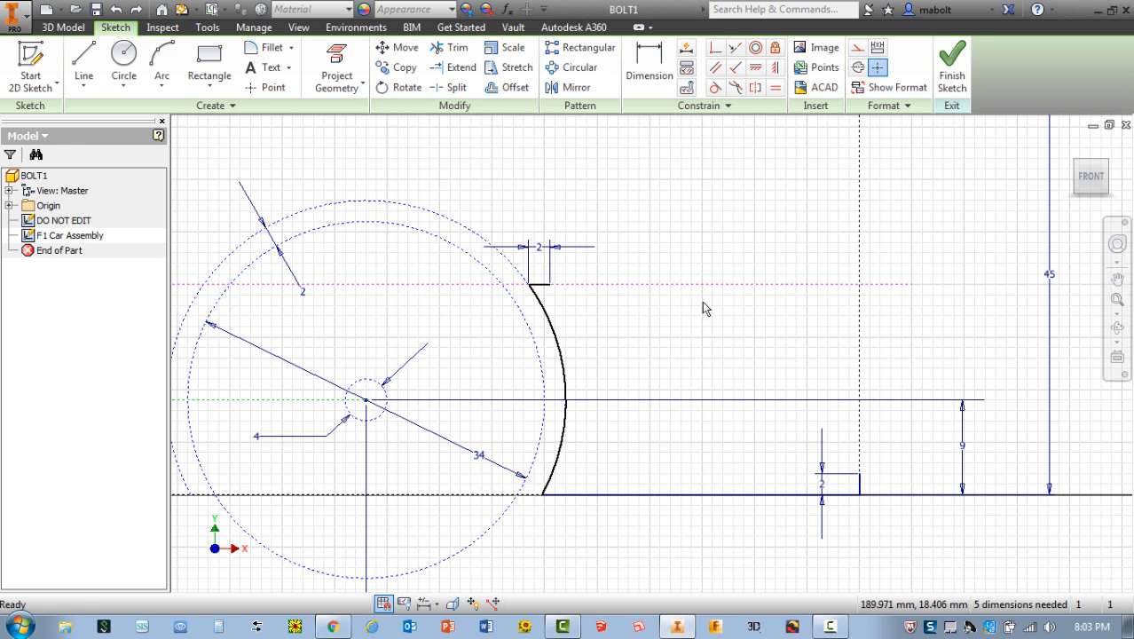
Draw a three-point arc of about 42.8 mm radius from the short horizontal line's rear end to the upper end of the rear vertical line
{"action": "left_click", "coordinate": [162, 64]}
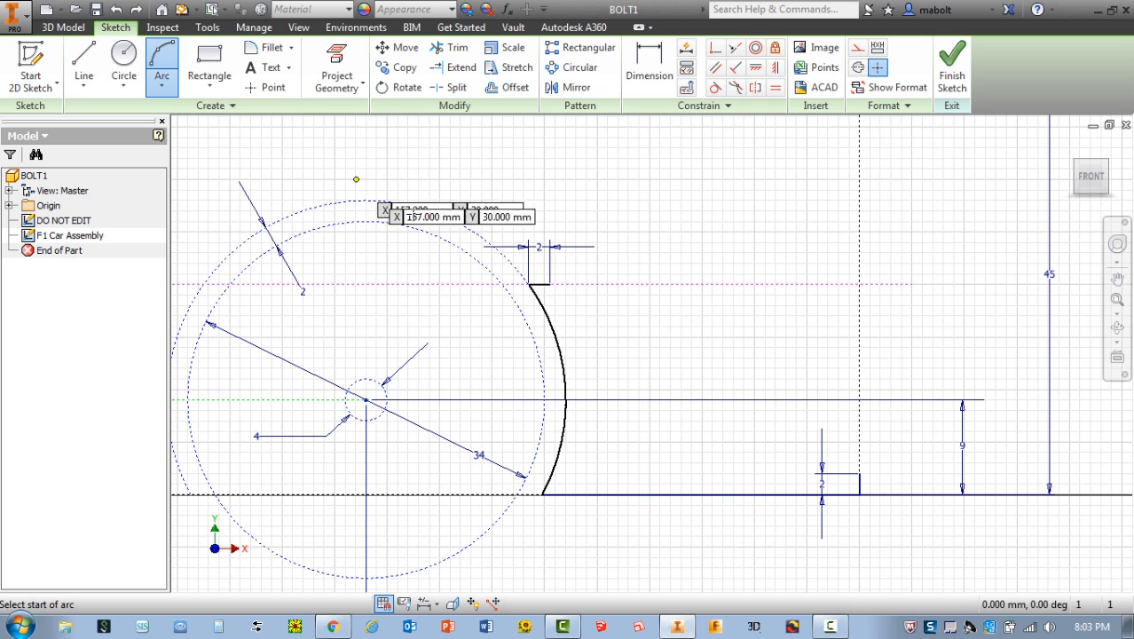
{"action": "left_click", "coordinate": [542, 284]}
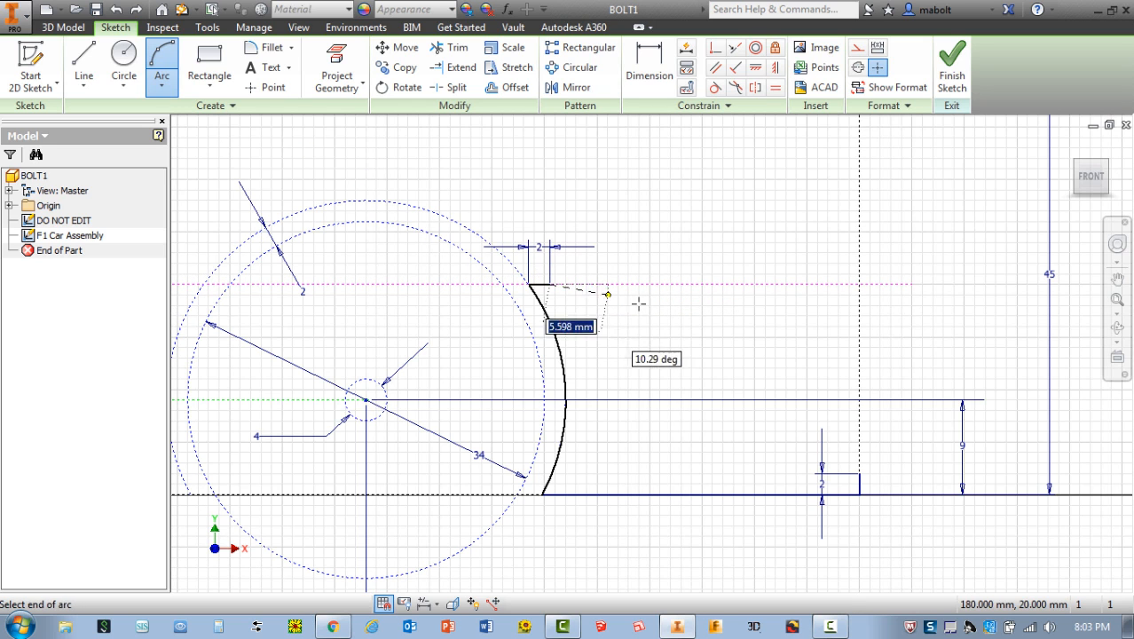
{"action": "left_click", "coordinate": [859, 473]}
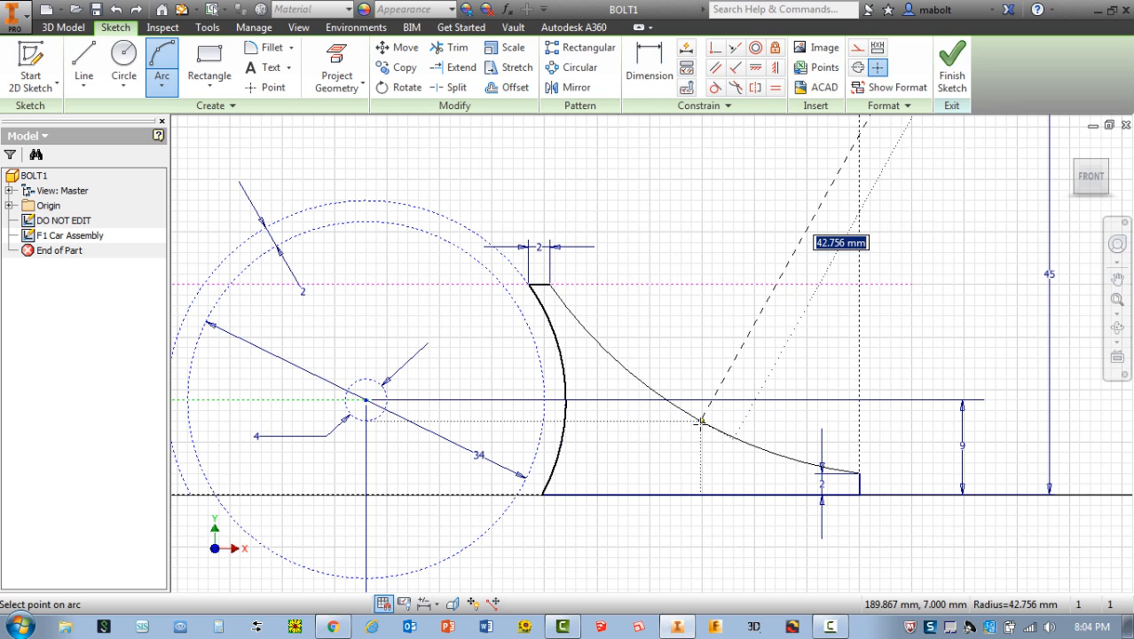
{"action": "left_click", "coordinate": [702, 422]}
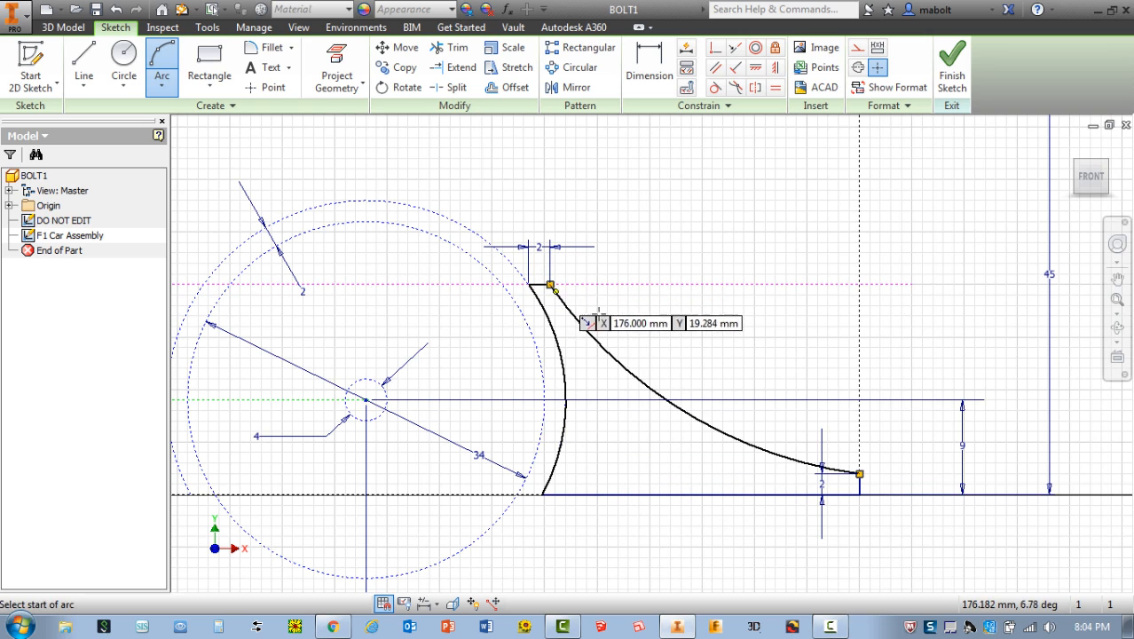
{"action": "key", "text": "Escape"}
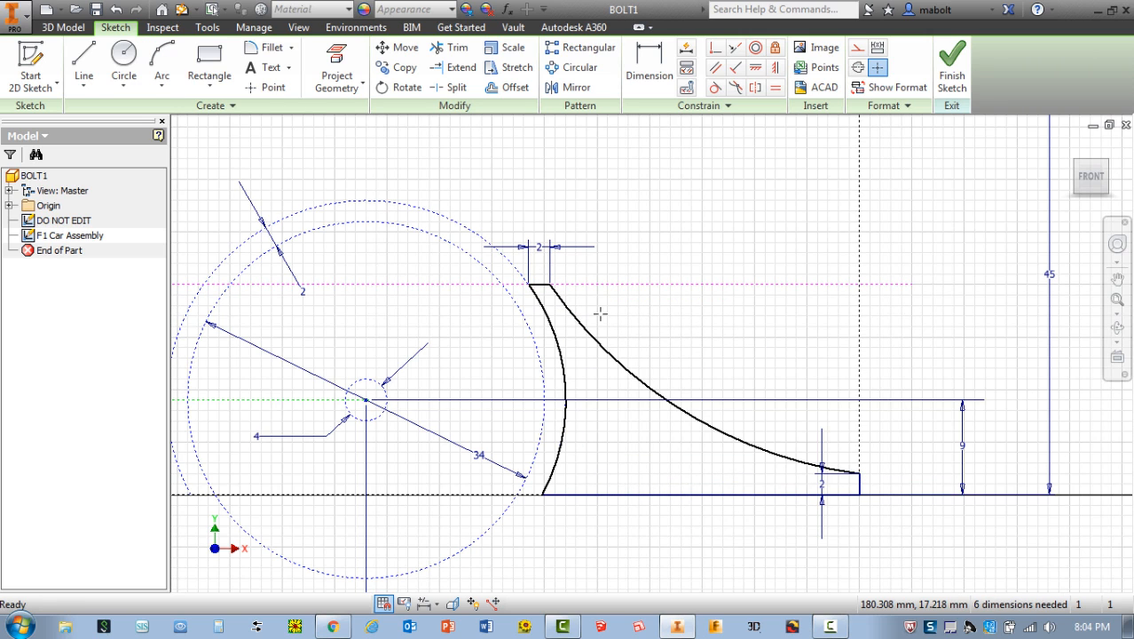
Delete the solid base line between the rear wheel arc and the rear edge
{"action": "left_click", "coordinate": [669, 494]}
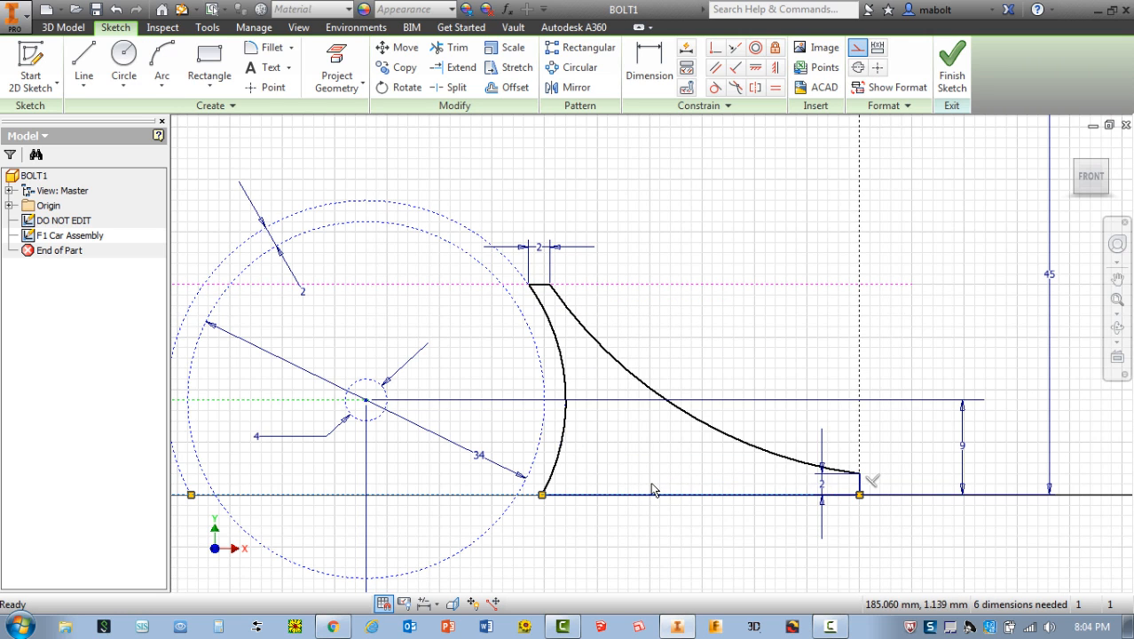
{"action": "left_click", "coordinate": [703, 375]}
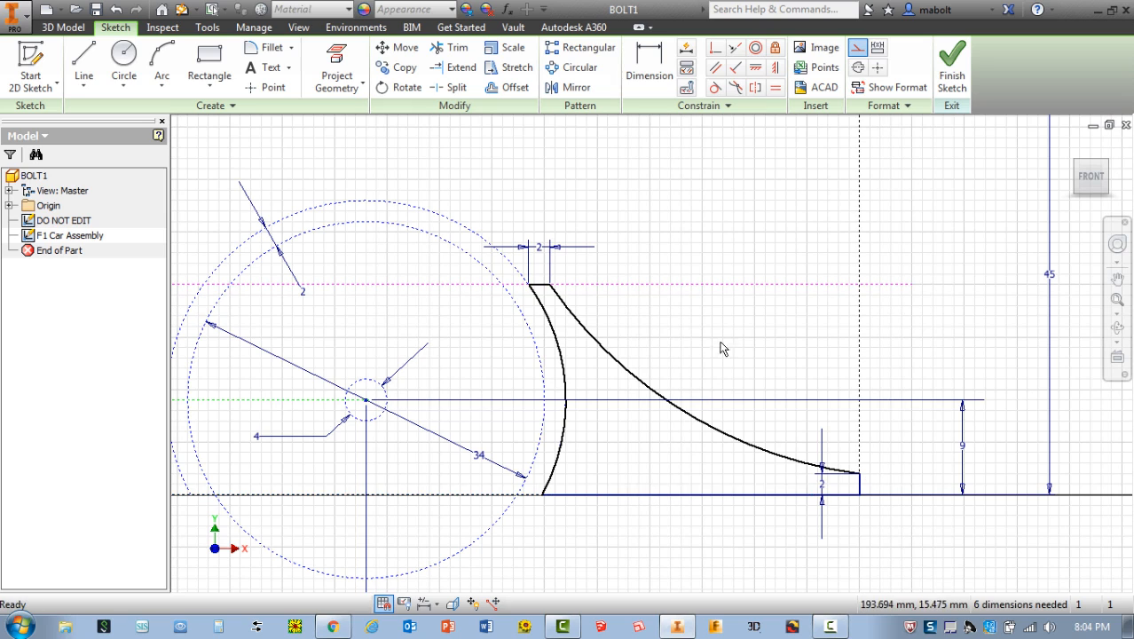
{"action": "right_click", "coordinate": [650, 496]}
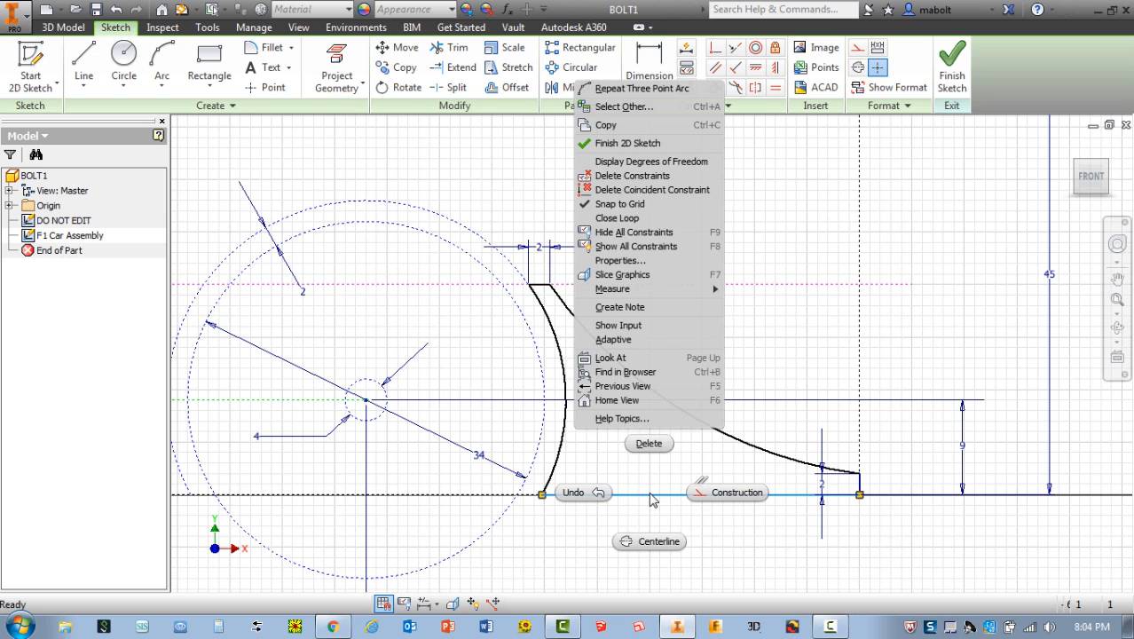
{"action": "left_click", "coordinate": [656, 447]}
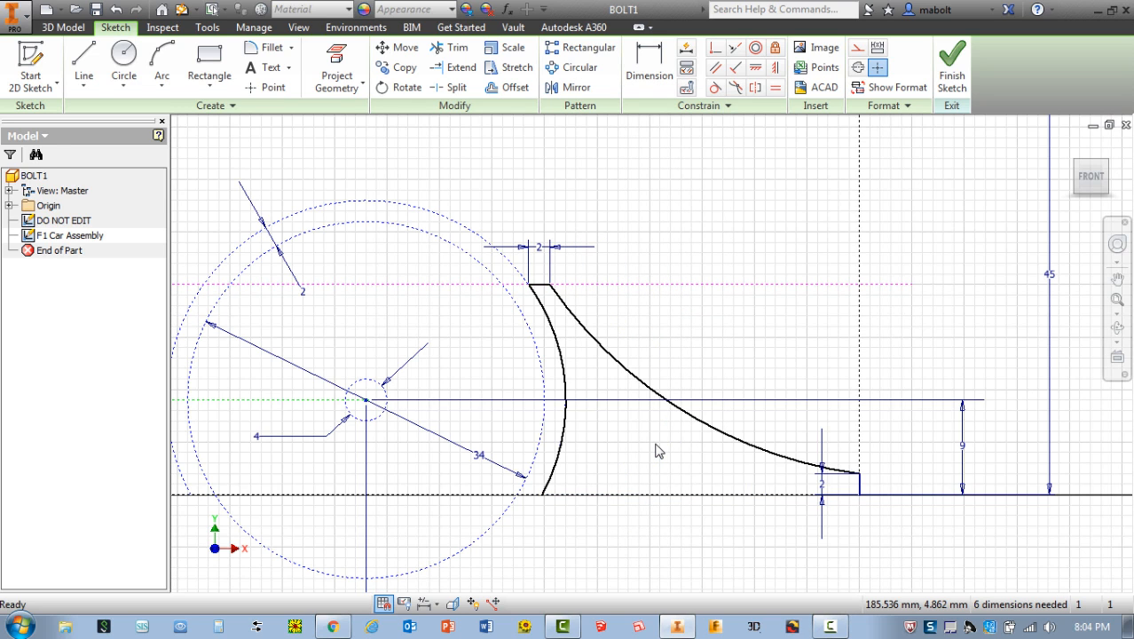
Window-select only the solid base line behind the rear wheel, delete it, and undo the deletion
{"action": "mouse_move", "coordinate": [512, 446]}
{"action": "left_mouse_down"}
{"action": "mouse_move", "coordinate": [745, 530]}
{"action": "mouse_move", "coordinate": [837, 548]}
{"action": "mouse_move", "coordinate": [872, 542]}
{"action": "left_mouse_up"}
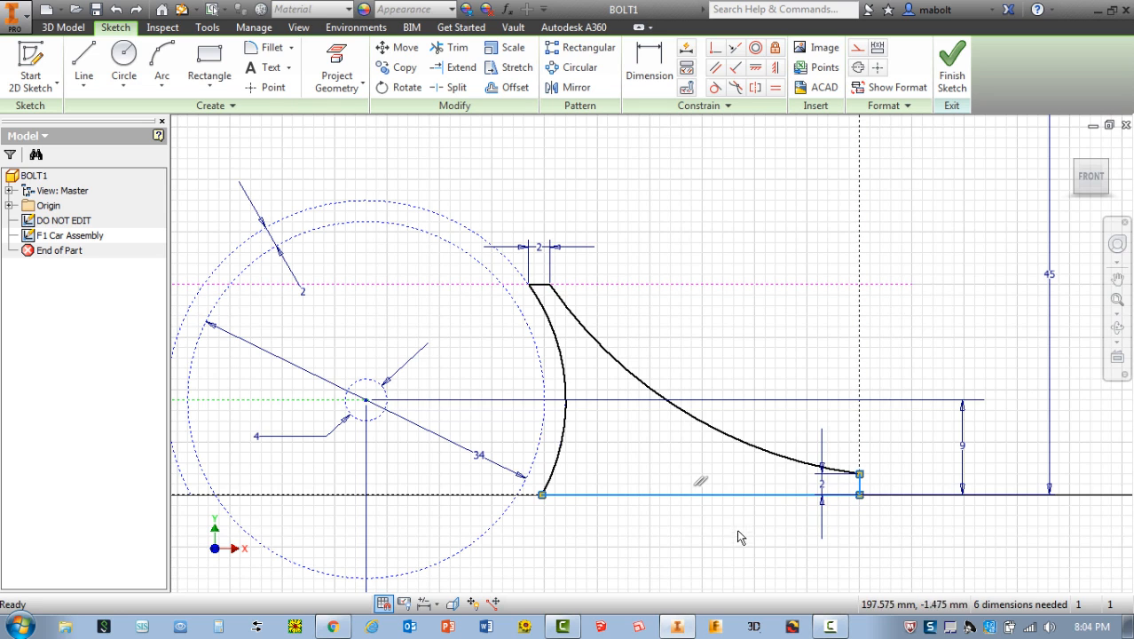
{"action": "left_click", "coordinate": [652, 541]}
{"action": "left_click_drag", "start_coordinate": [500, 491], "coordinate": [867, 505]}
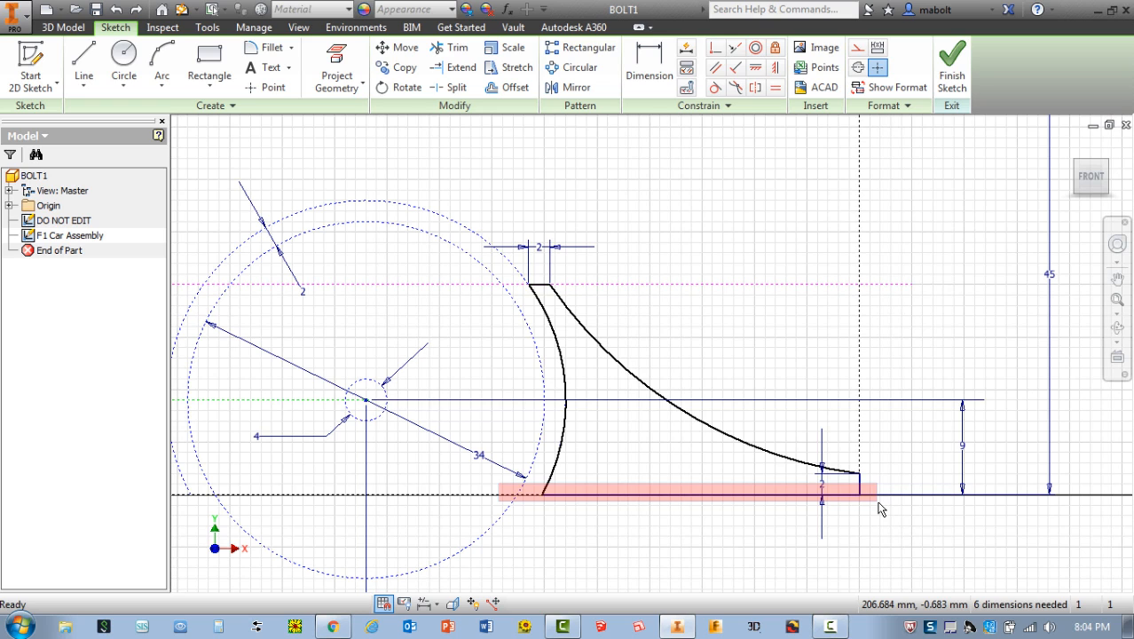
{"action": "left_click", "coordinate": [878, 508]}
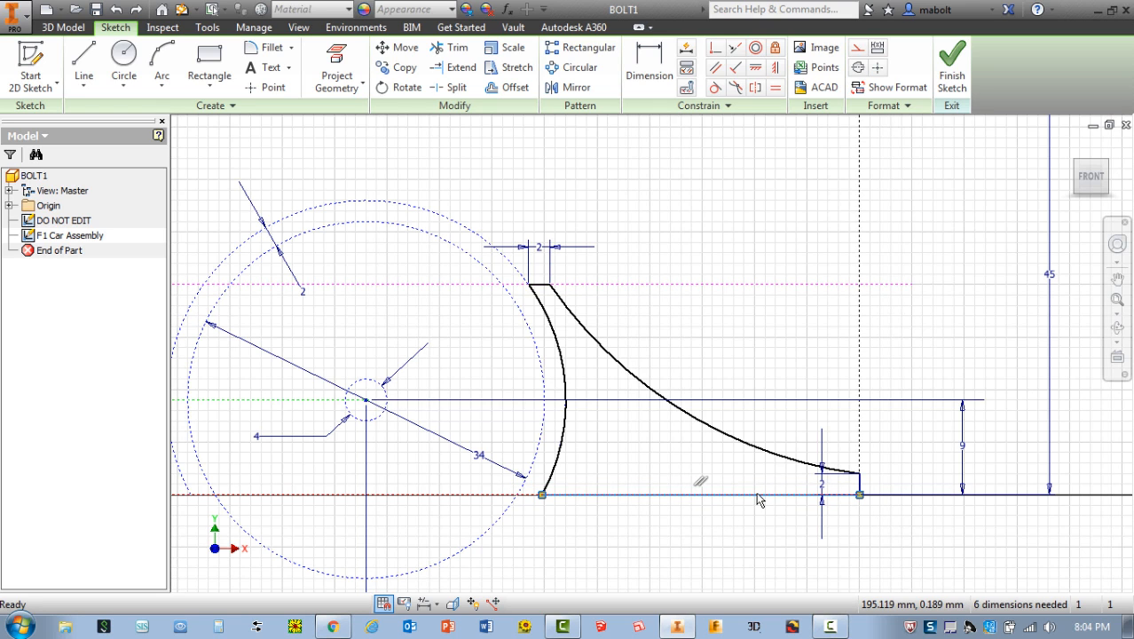
{"action": "key", "text": "Delete"}
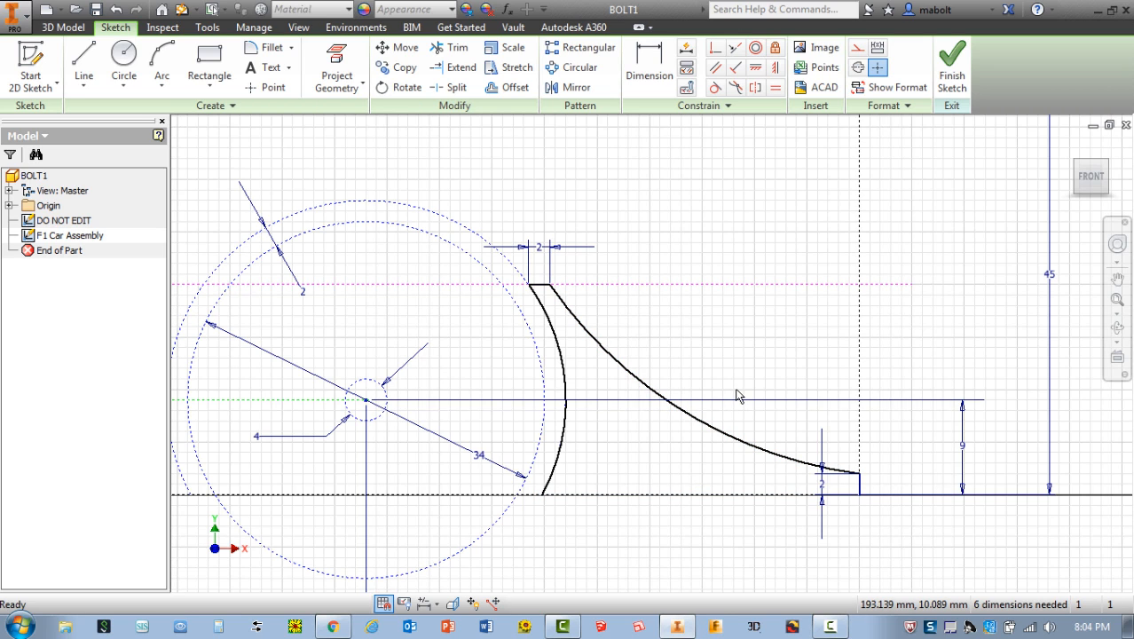
{"action": "key", "text": "ctrl+z"}
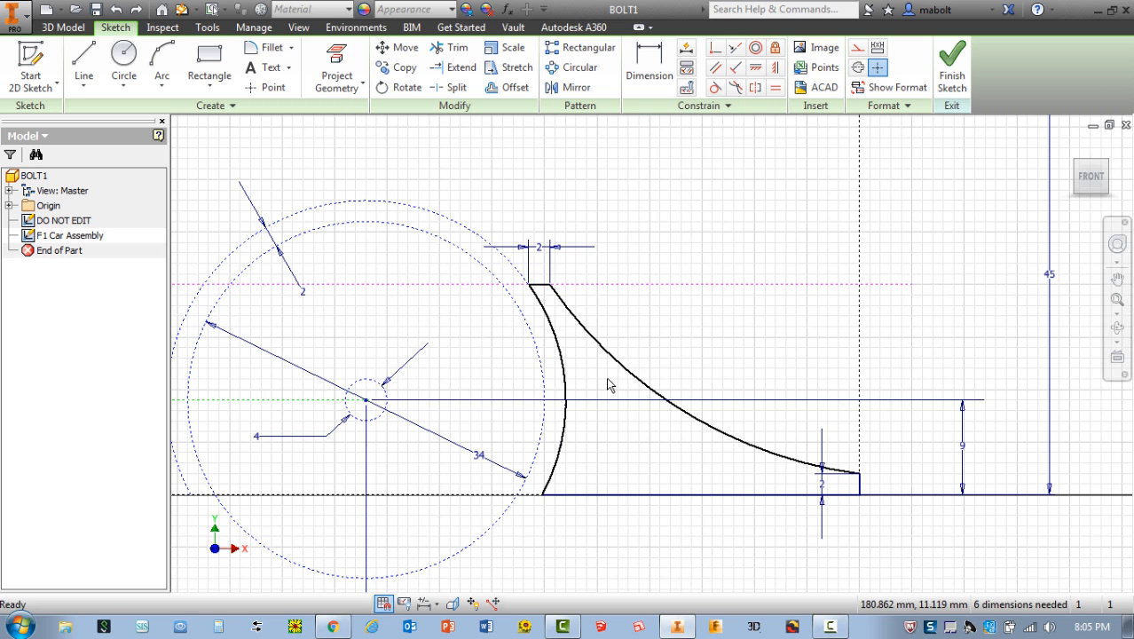
Finish the F1 Car Assembly sketch and save the part
{"action": "left_click", "coordinate": [952, 69]}
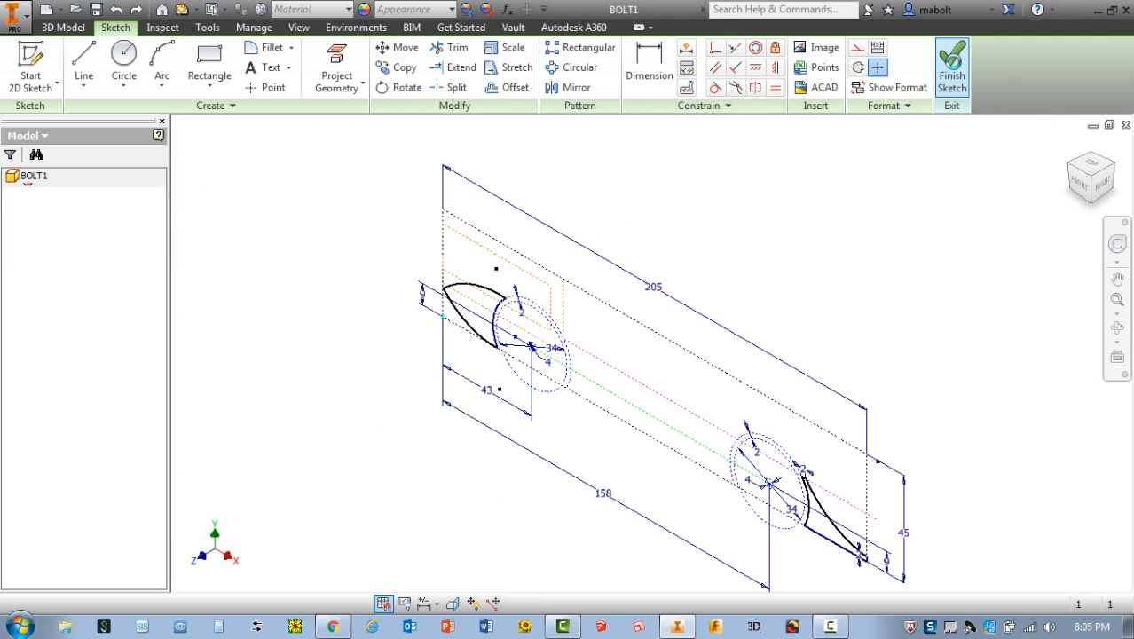
{"action": "left_click", "coordinate": [95, 10]}
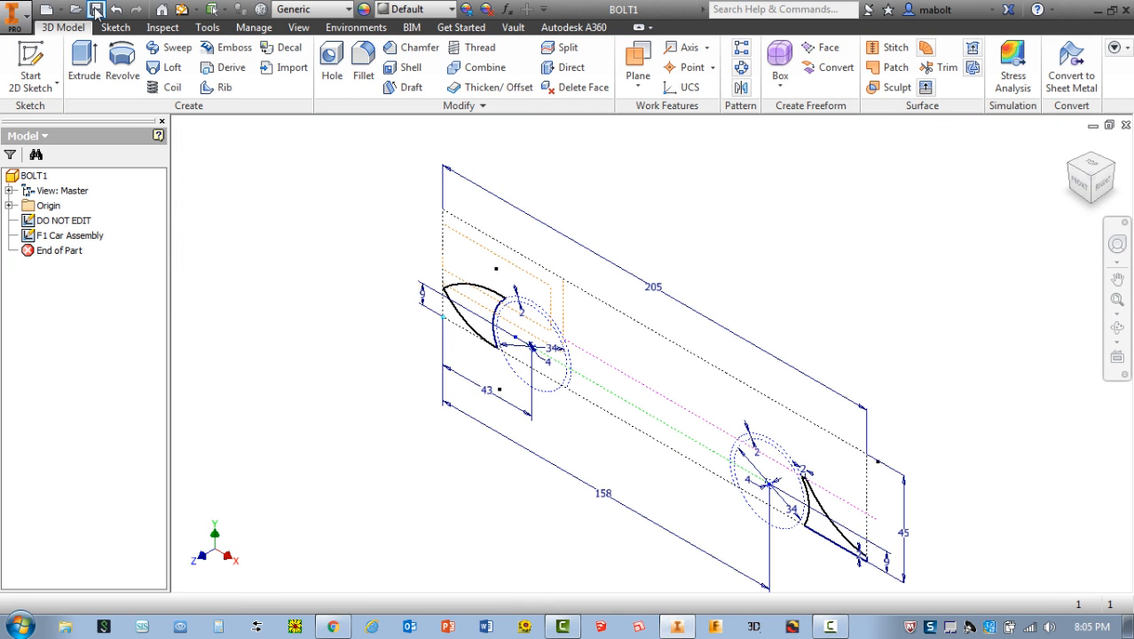